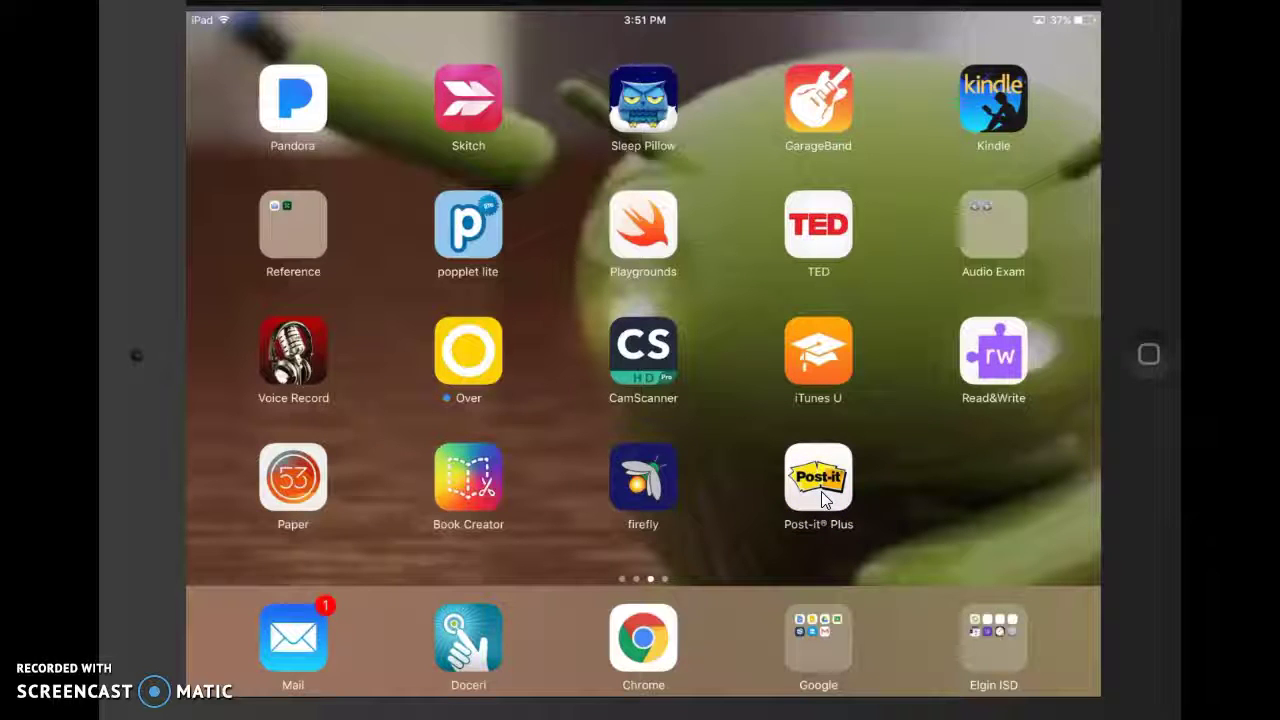
- Launch Post-it Plus and photograph the vocabulary sticky notes on the table
click(821, 495)
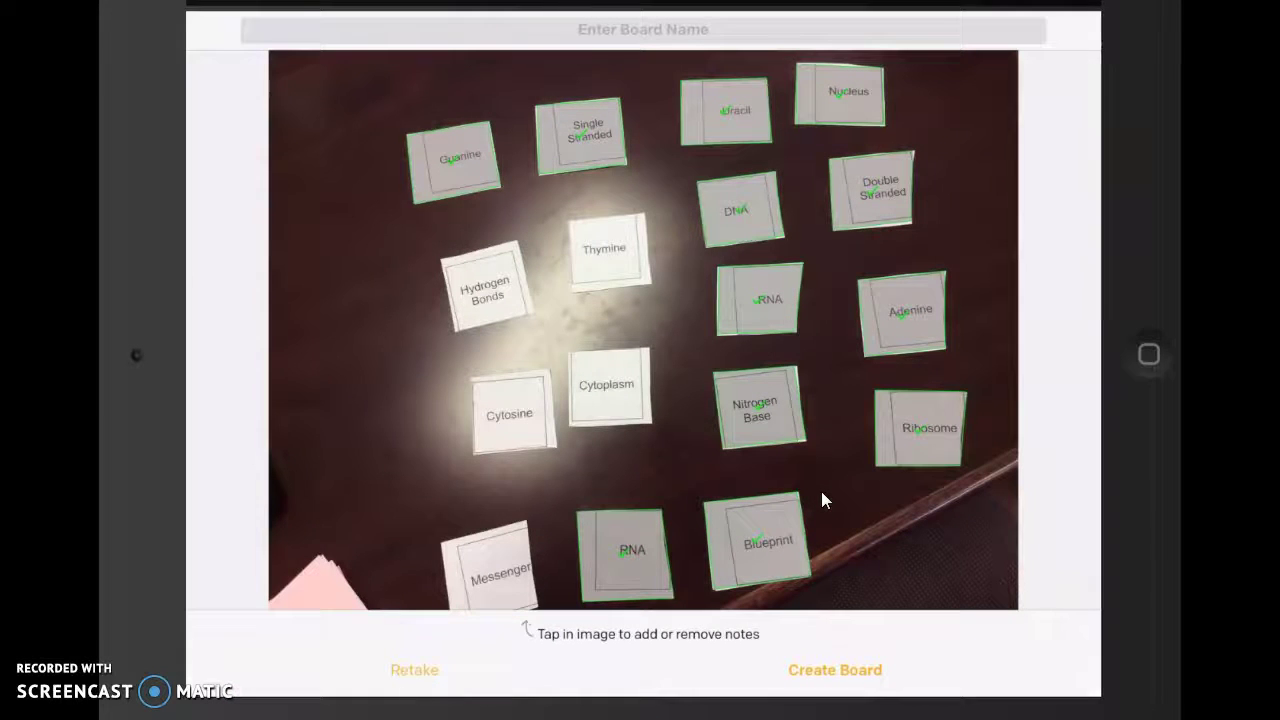
- Add the missed Hydrogen Bonds and Thymine notes to the capture and create Board 3
click(761, 382)
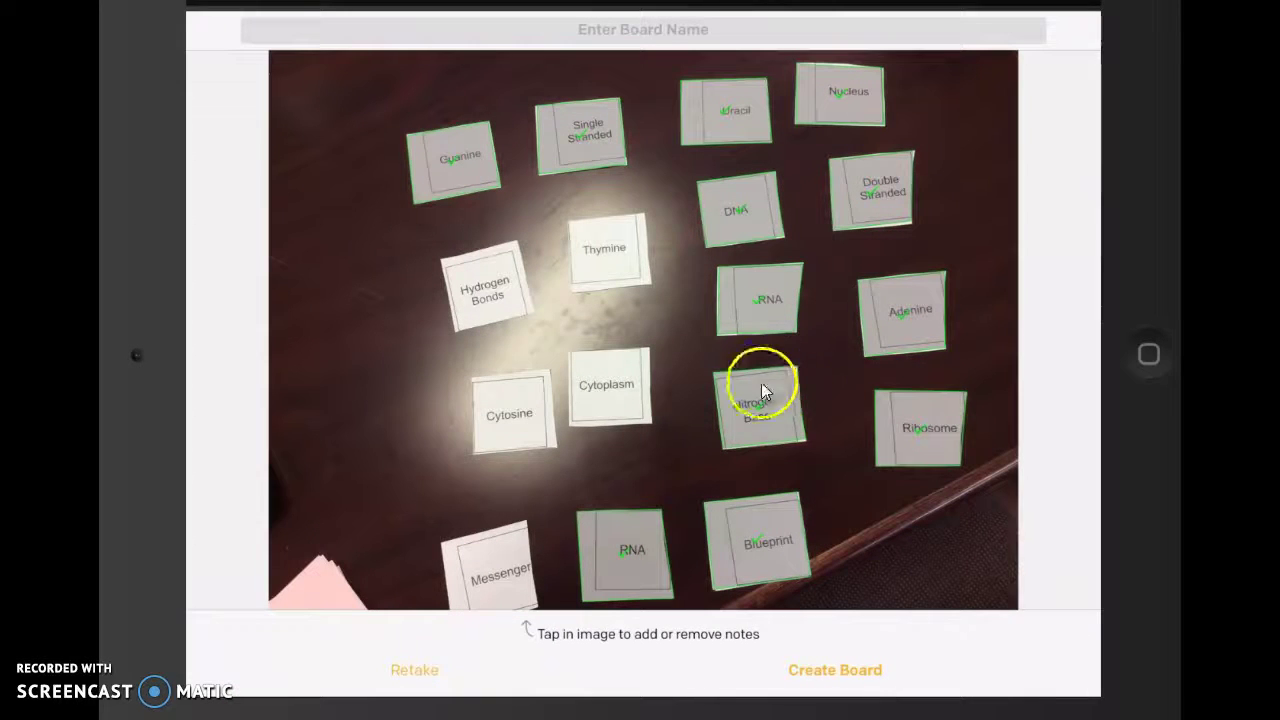
click(543, 349)
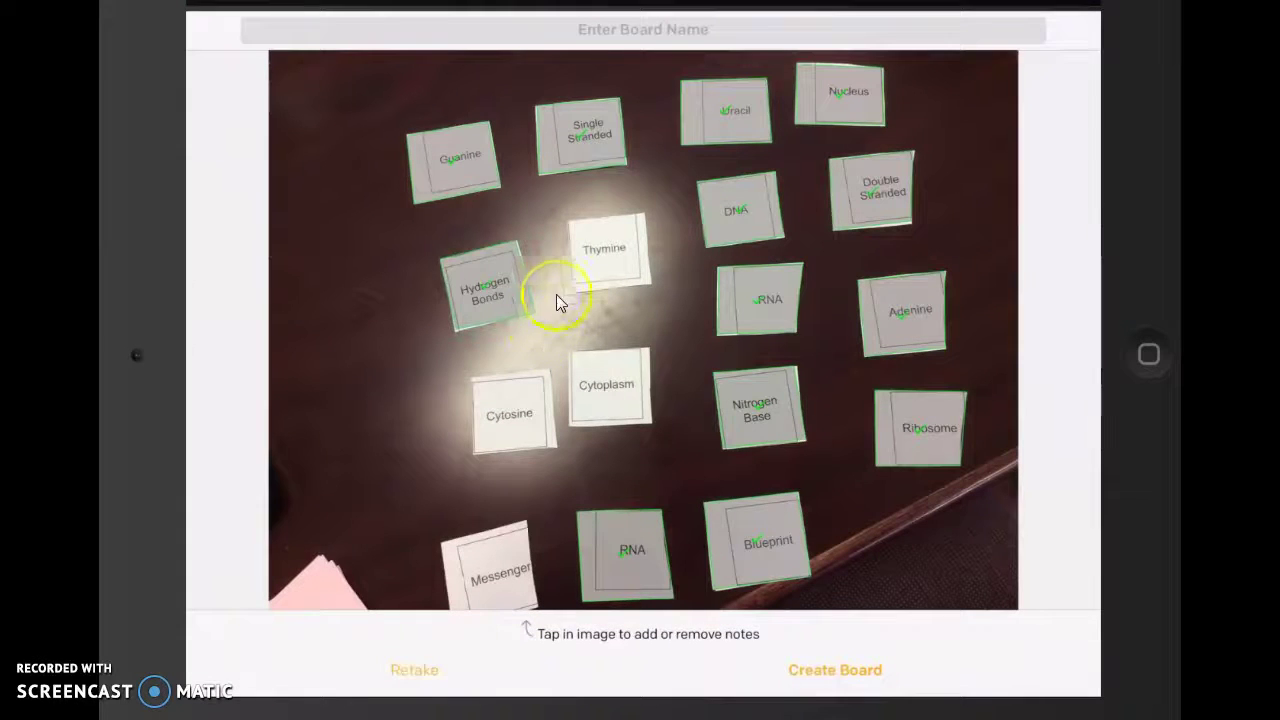
click(603, 275)
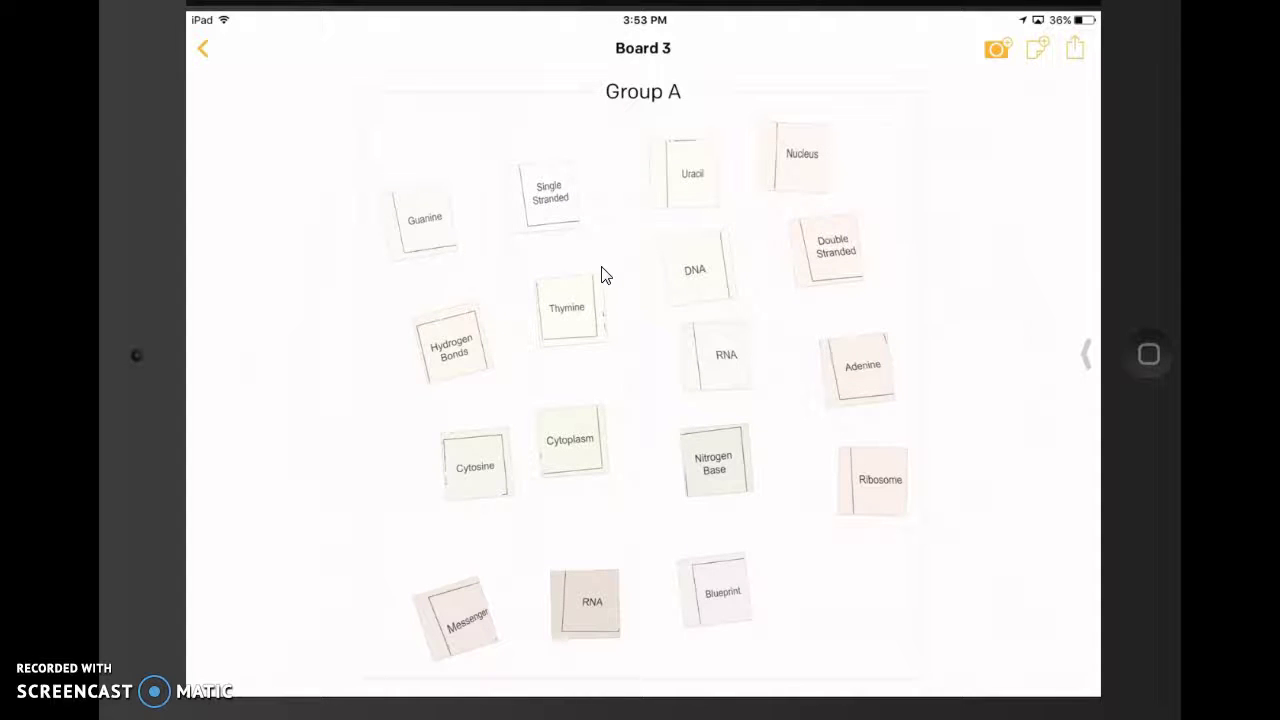
- Retitle the Group A note group to 'DNA and RNA'
click(602, 275)
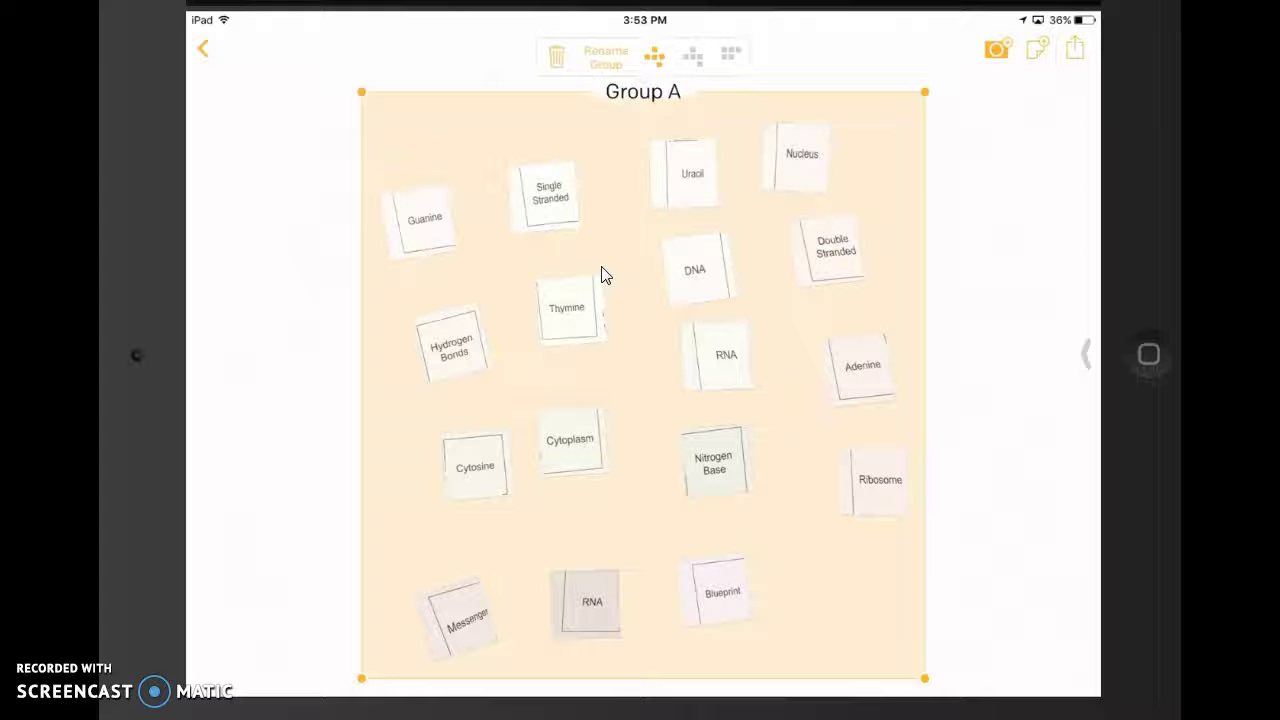
click(605, 57)
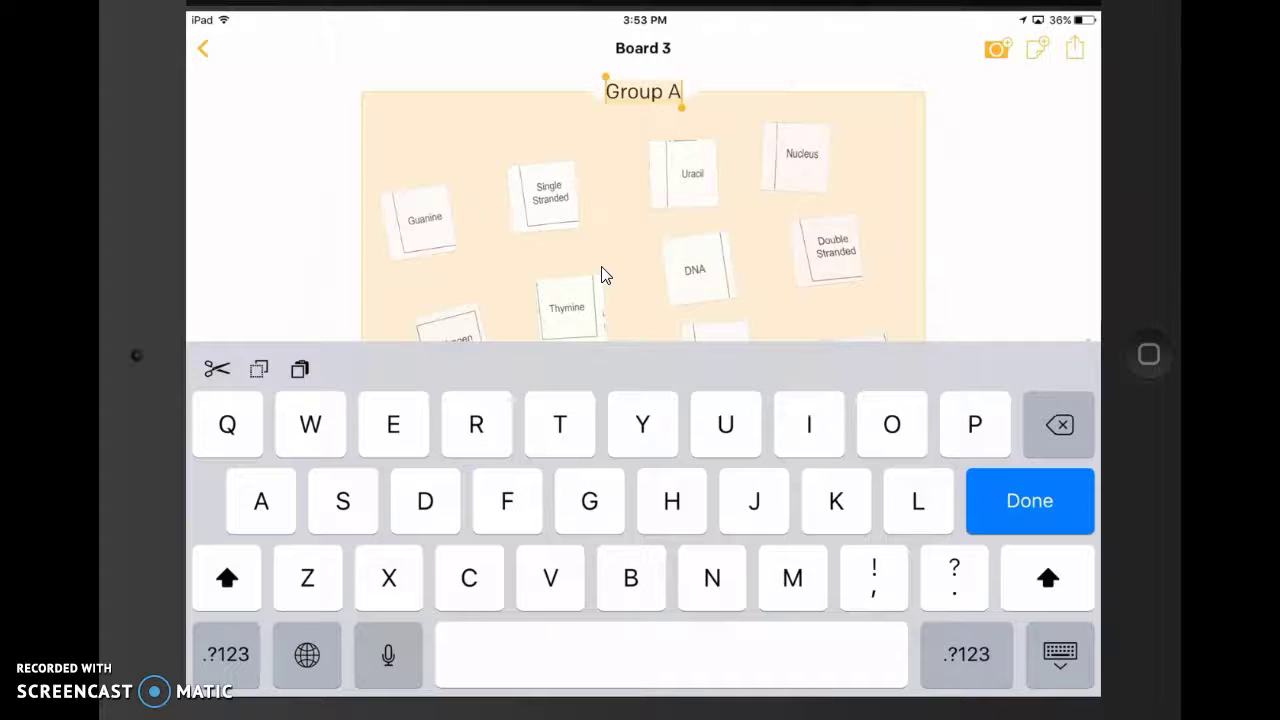
text(Dn)
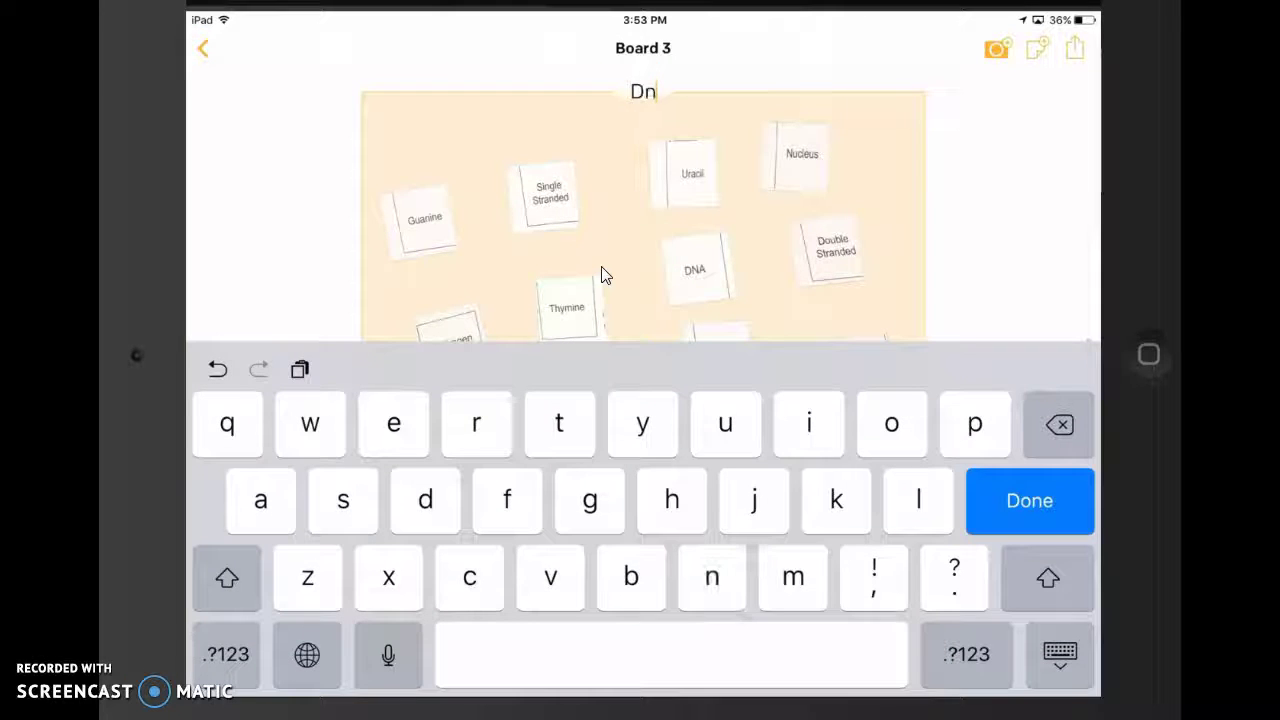
key(BackSpace)
key(BackSpace)
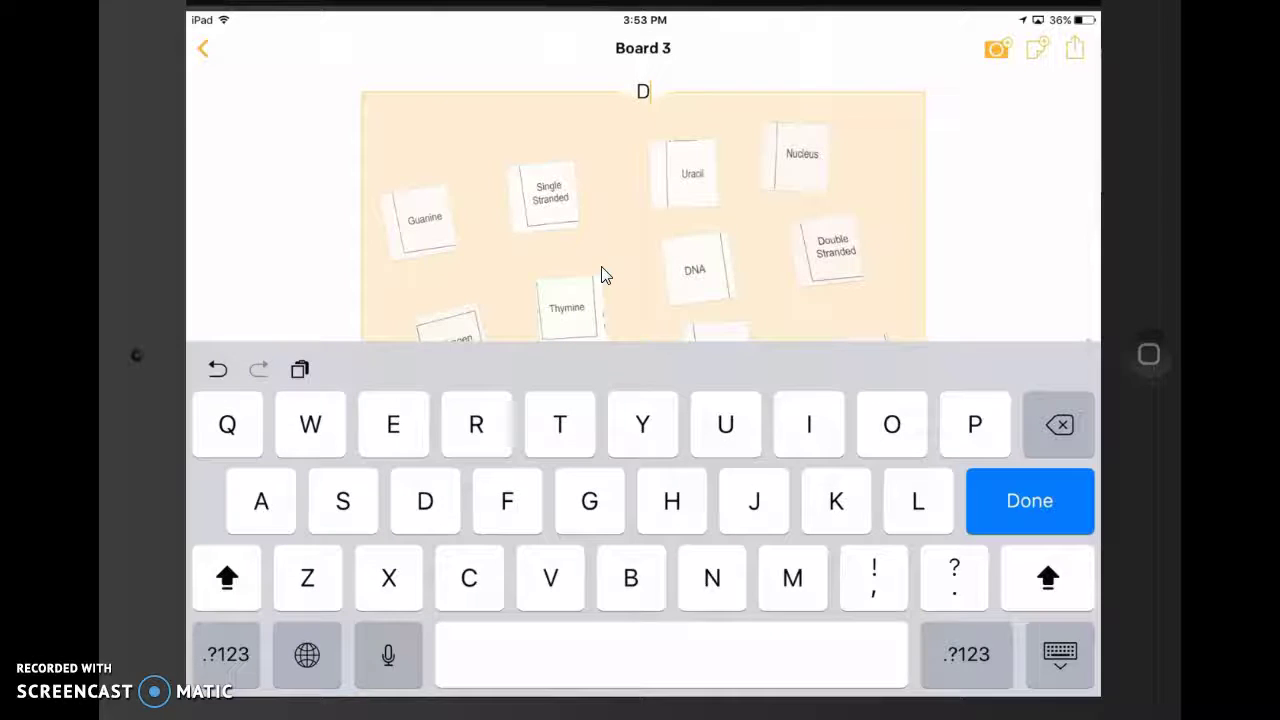
text(DNA a)
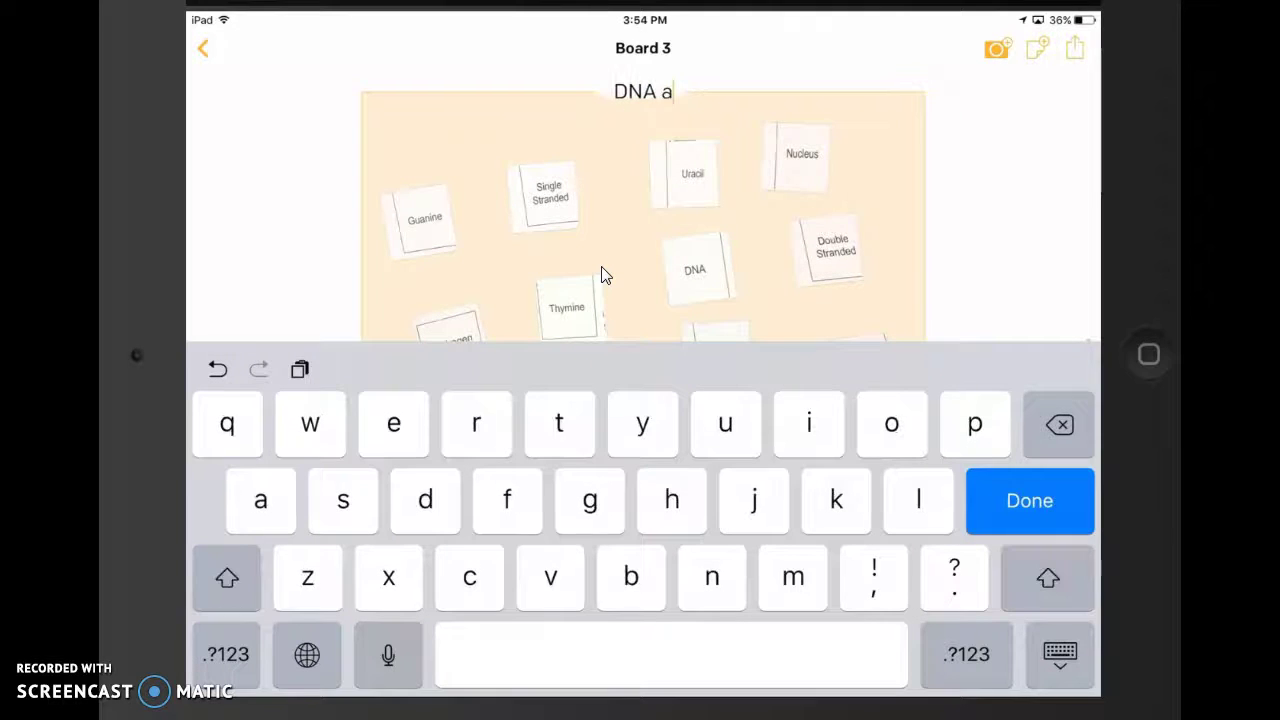
text(nd)
key(shift)
key(shift)
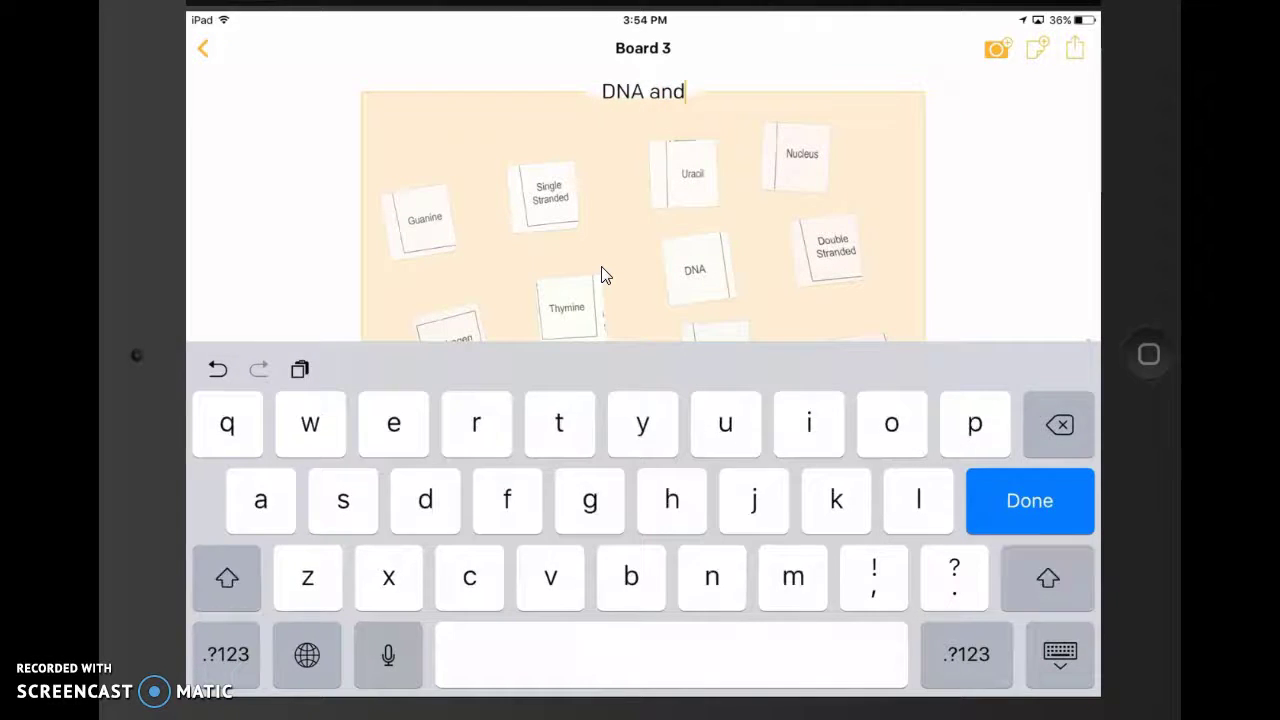
key(shift)
text(RNA)
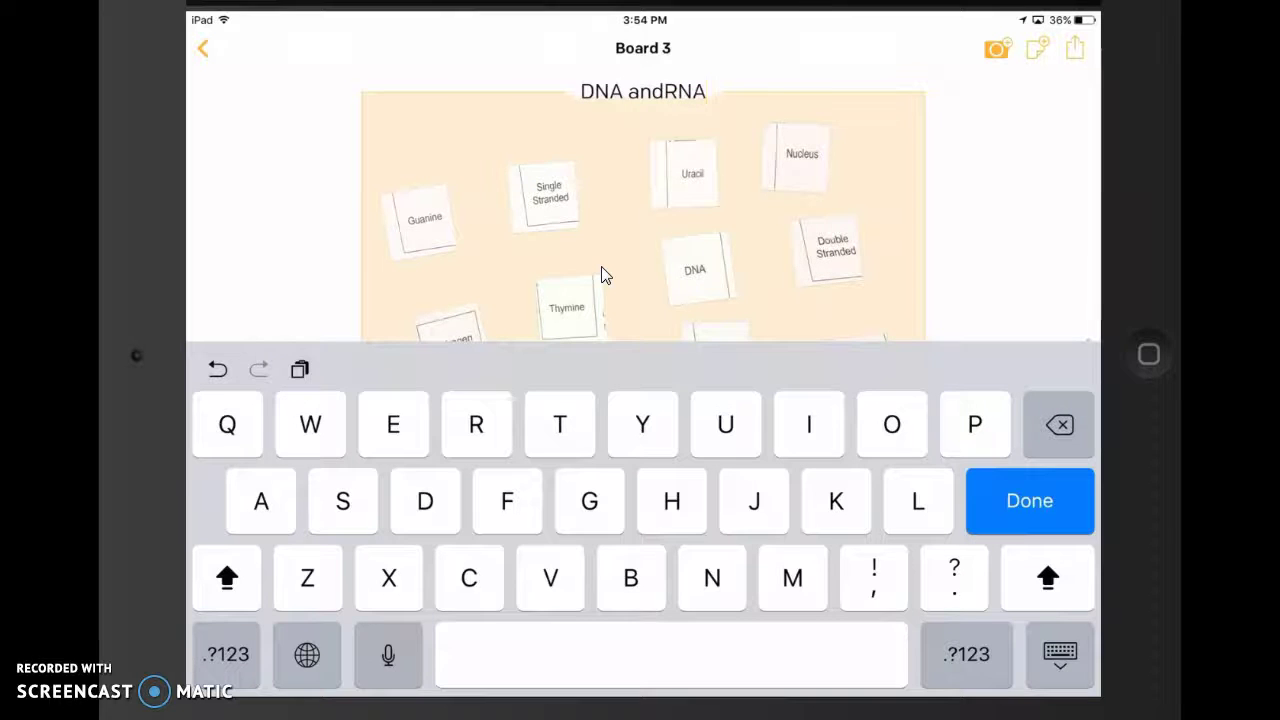
drag(700, 91, 663, 91)
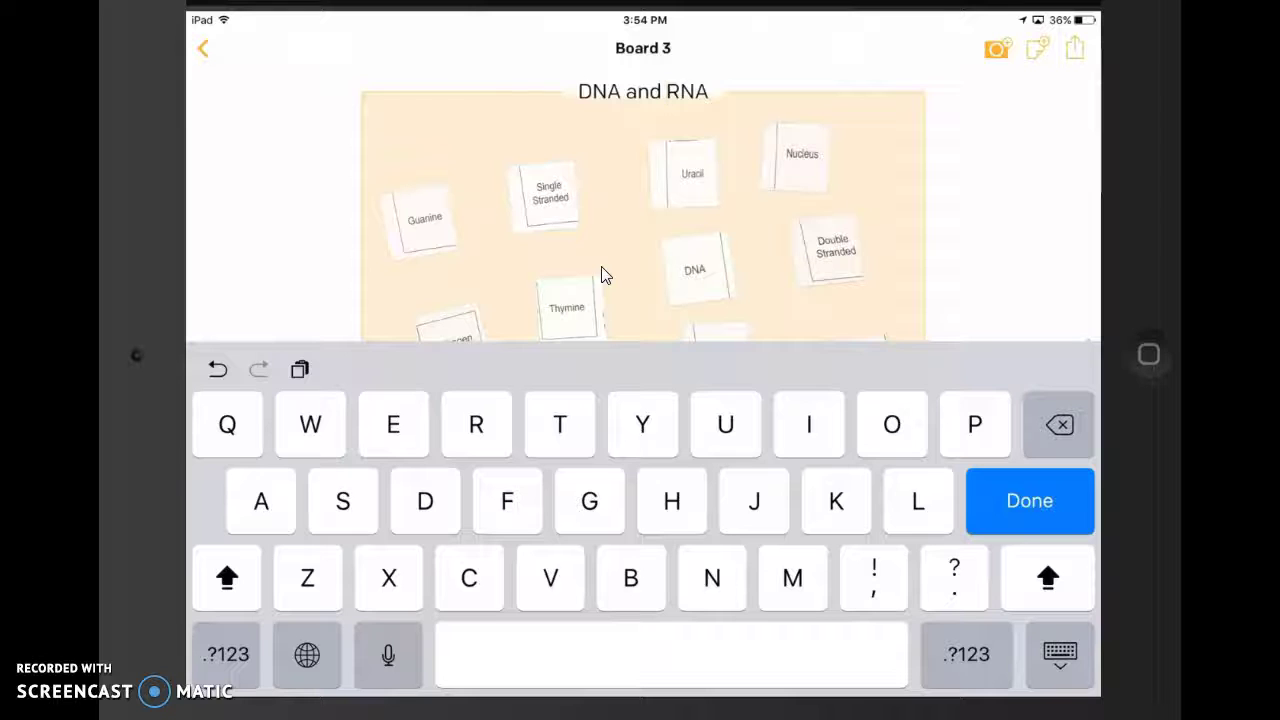
click(601, 268)
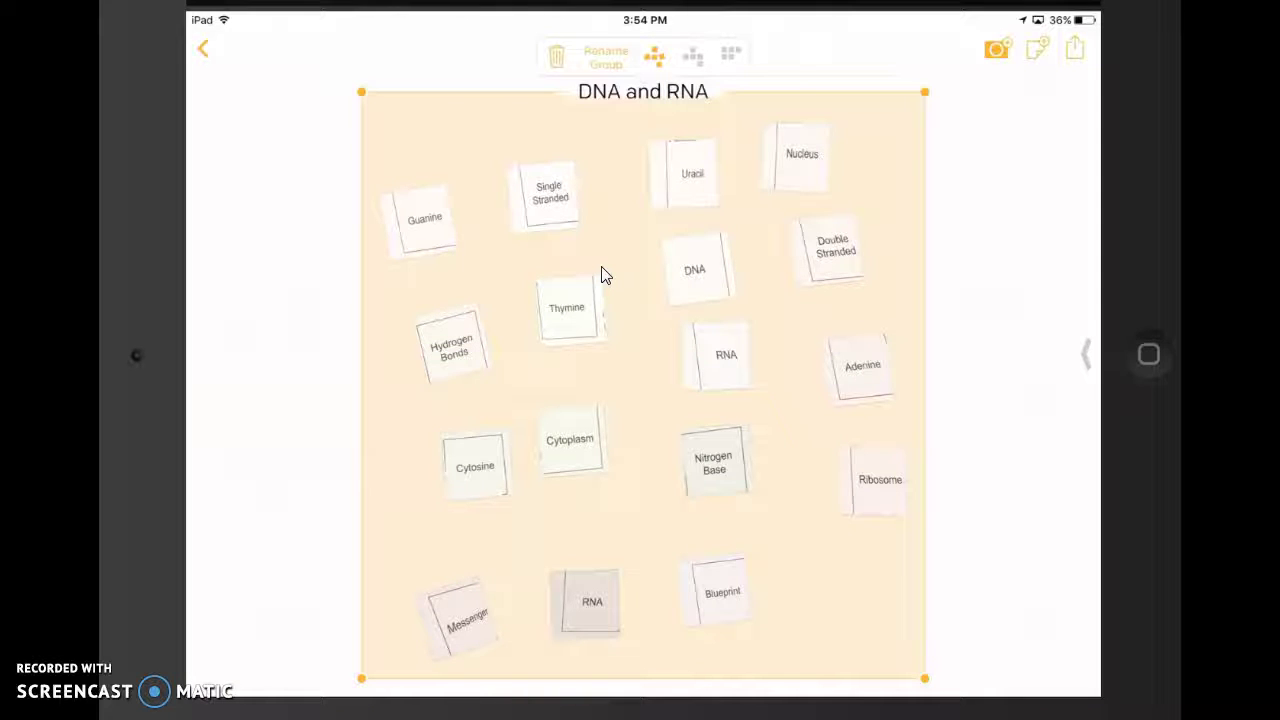
- Place the DNA and RNA header notes at the top, with Double Stranded and Guanine under DNA
drag(695, 270, 490, 157)
drag(726, 355, 761, 300)
drag(692, 173, 658, 255)
drag(490, 157, 513, 165)
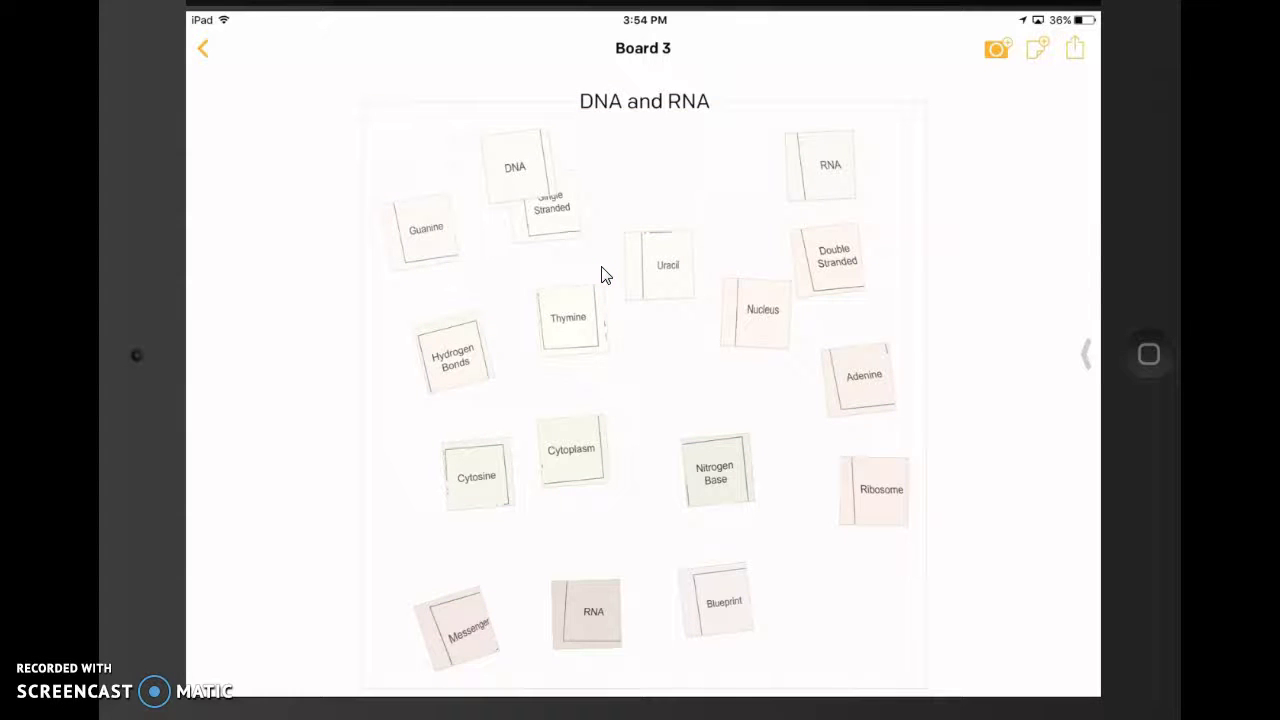
drag(515, 167, 746, 243)
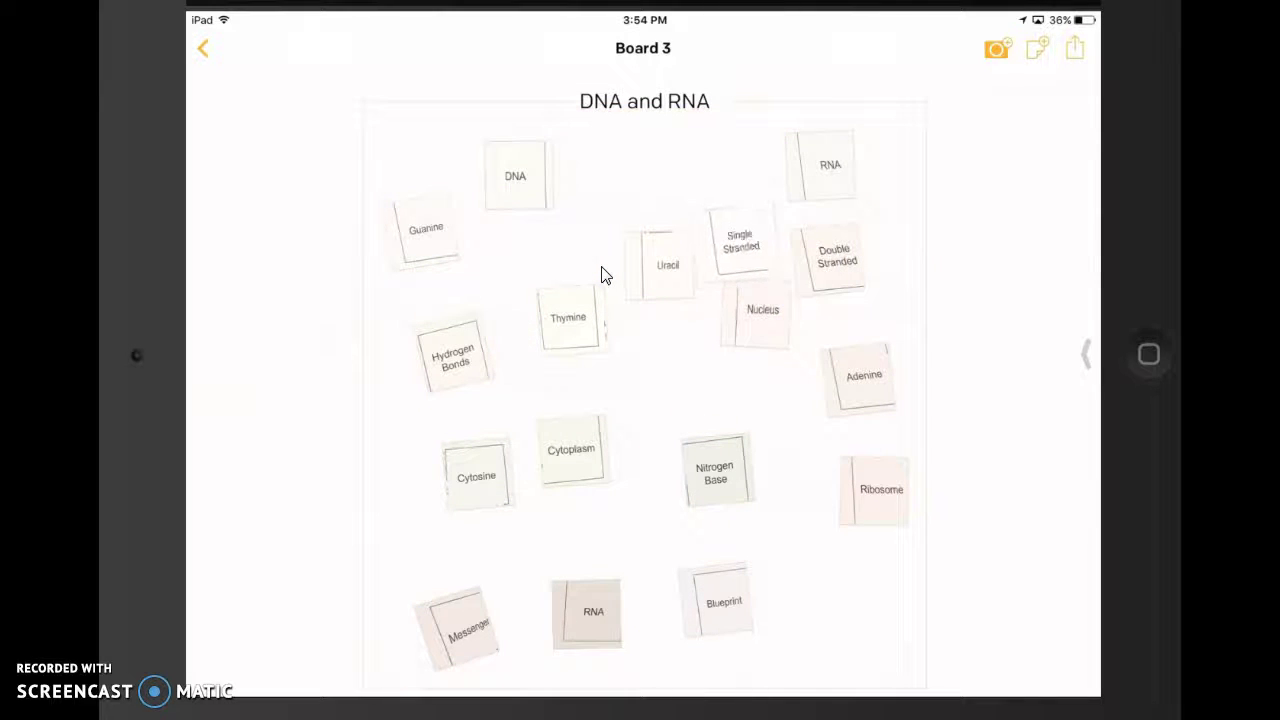
drag(836, 256, 525, 243)
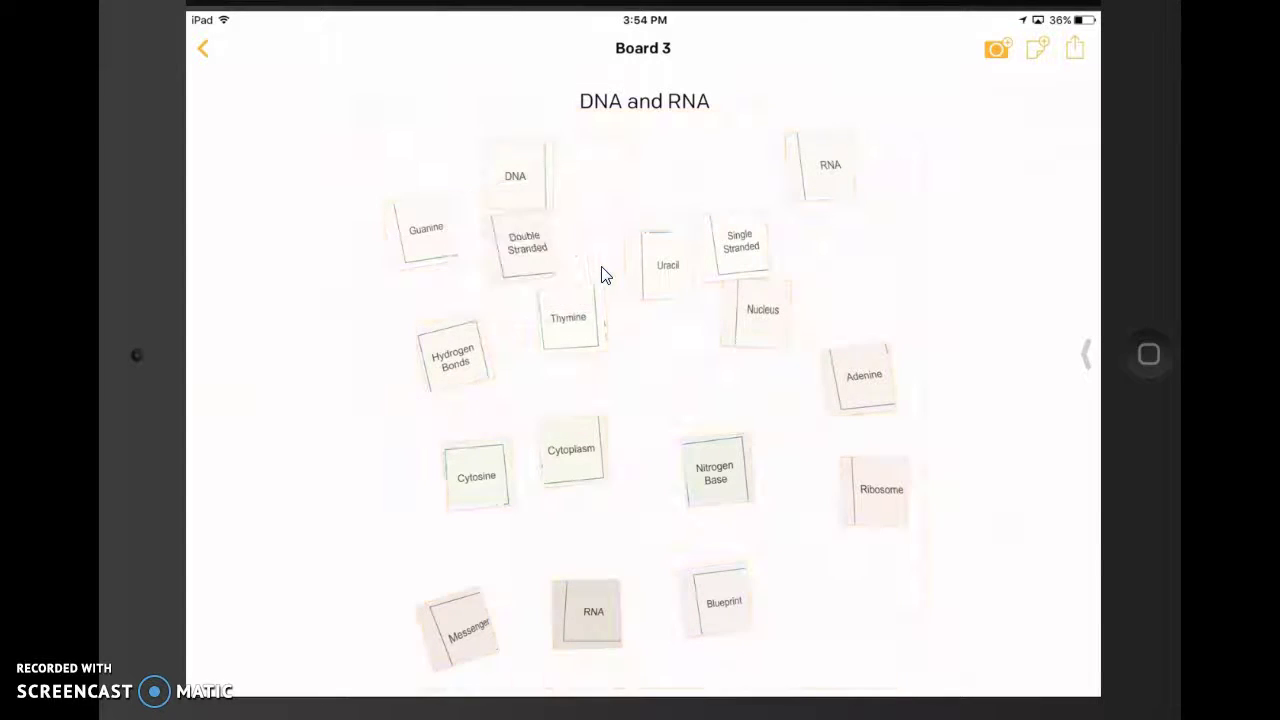
drag(426, 230, 441, 253)
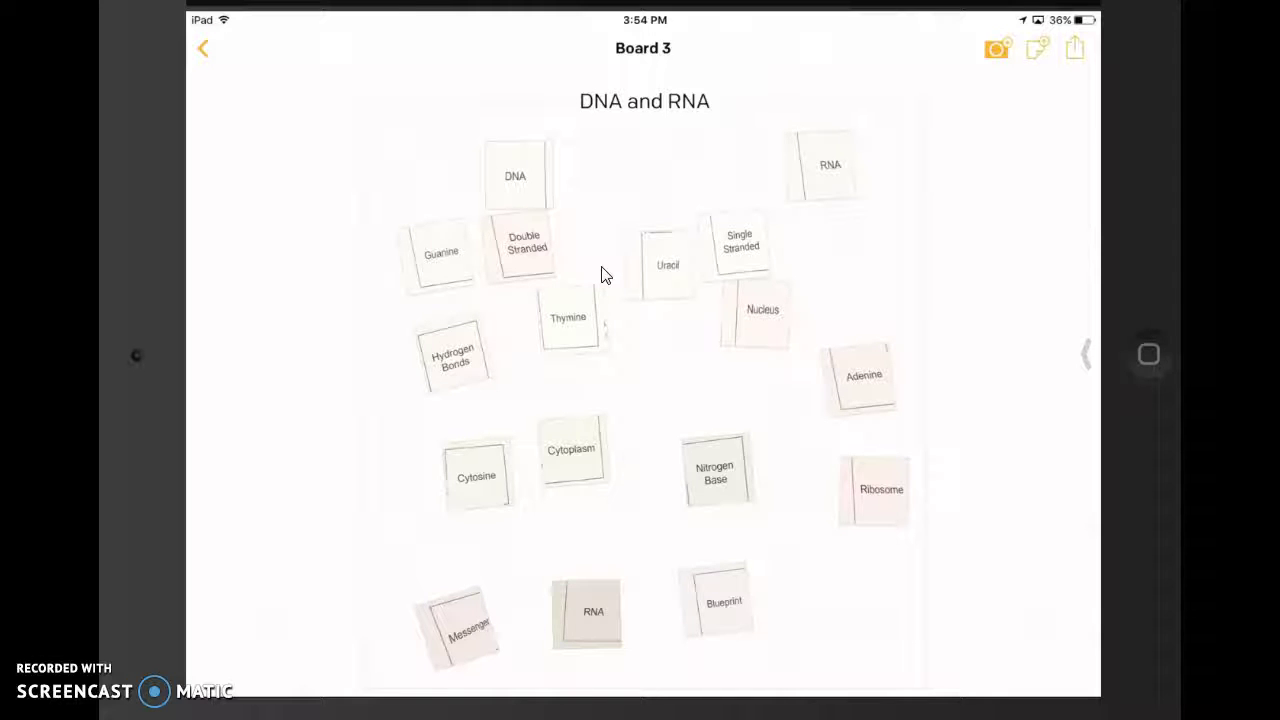
- Cluster Hydrogen Bonds, Thymine and Nucleus under DNA; move Cytosine and Uracil beside RNA
drag(453, 357, 450, 345)
drag(568, 317, 541, 308)
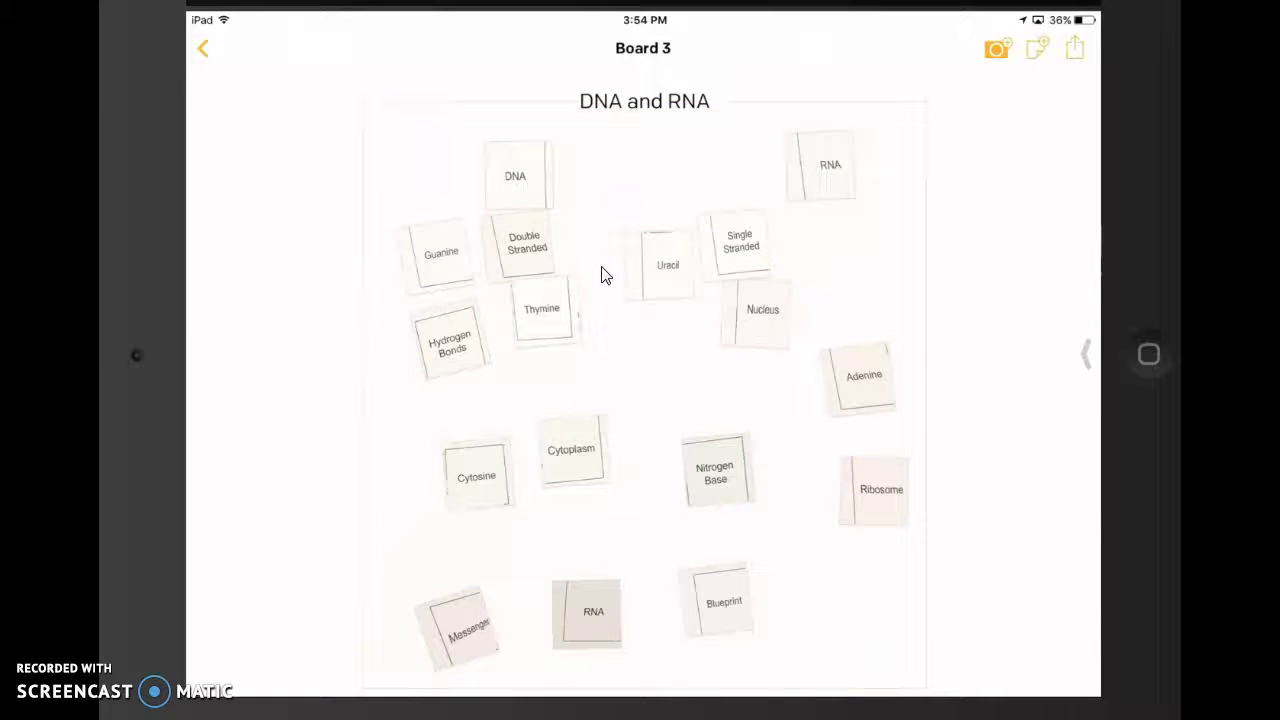
drag(763, 309, 466, 403)
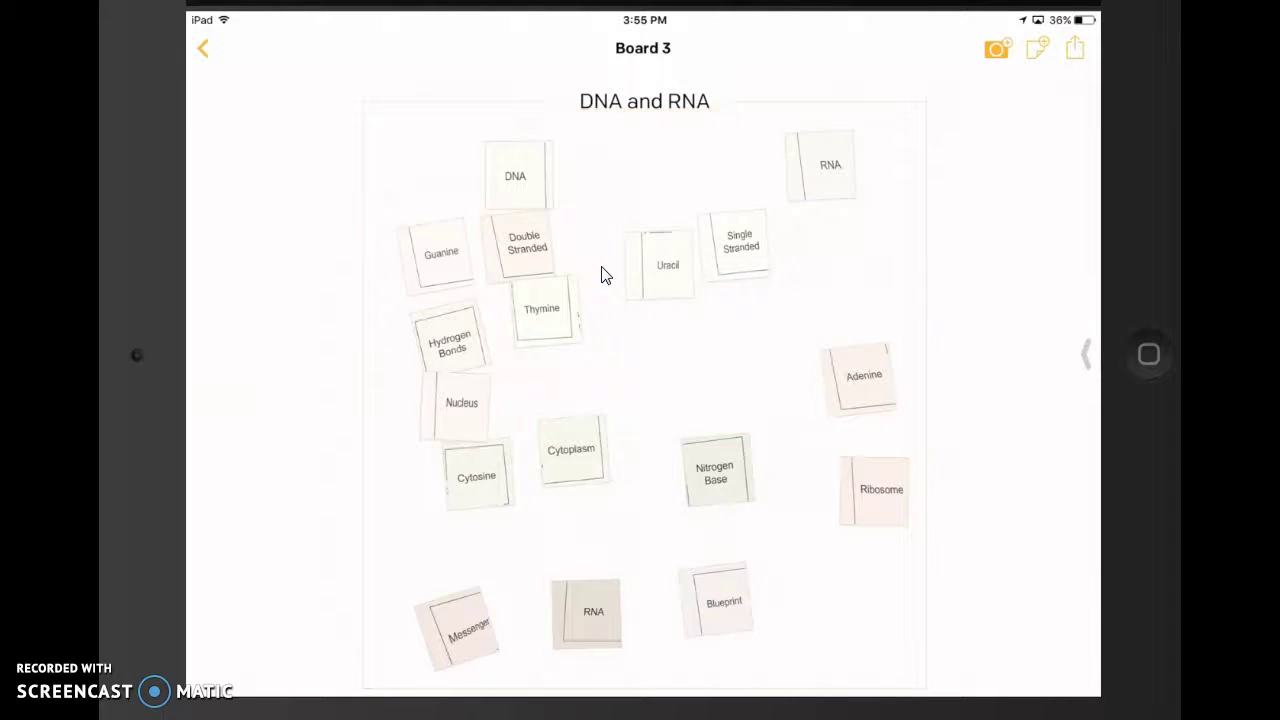
drag(476, 476, 687, 354)
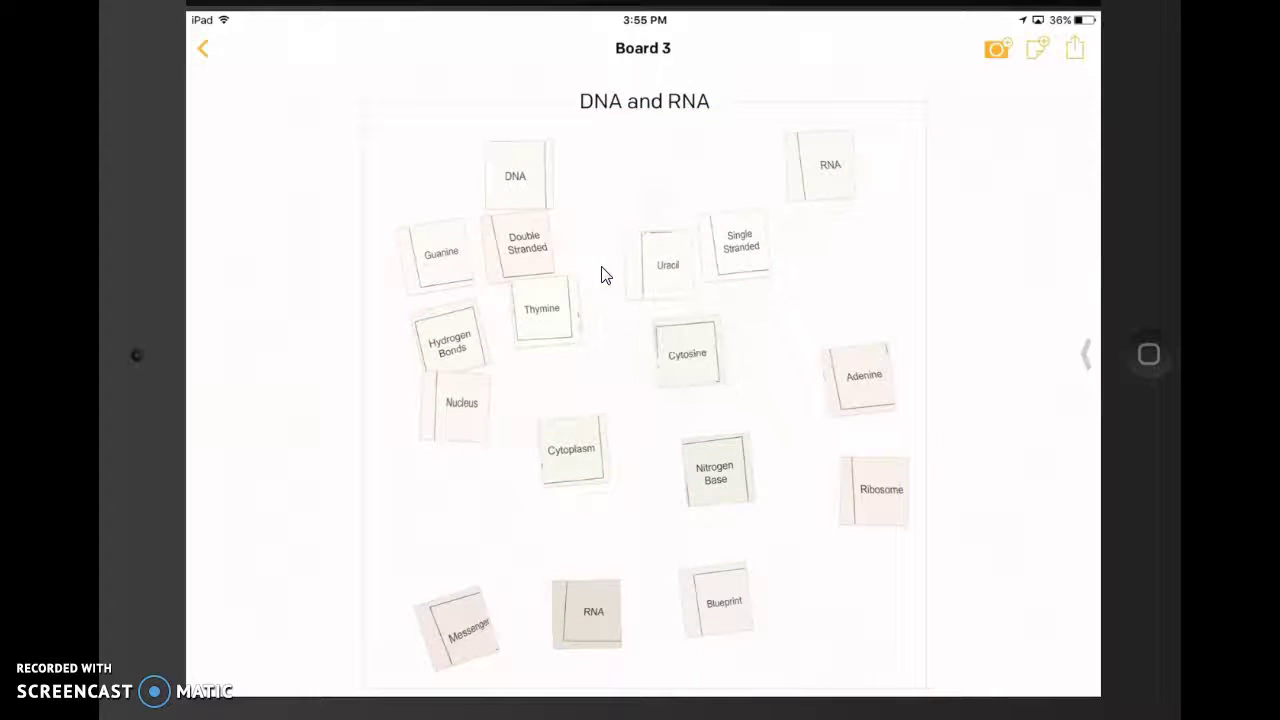
drag(664, 265, 878, 245)
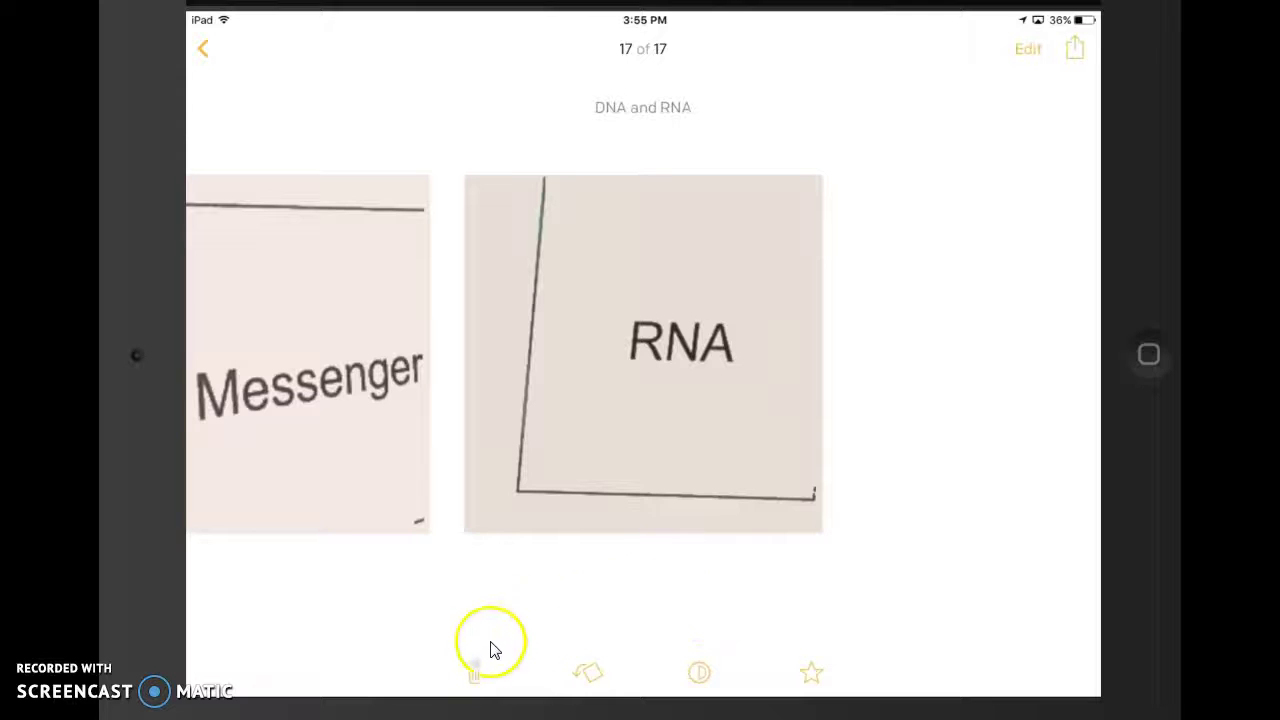
- Delete the duplicate RNA note
click(477, 676)
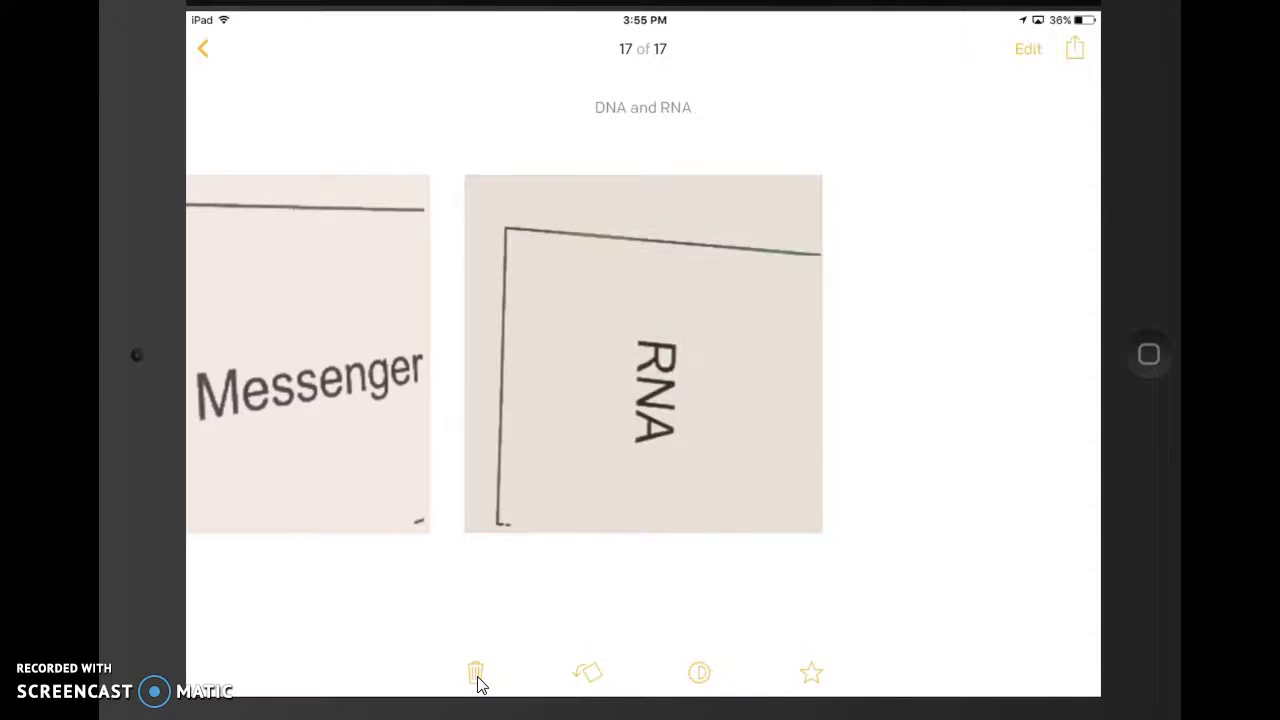
click(477, 677)
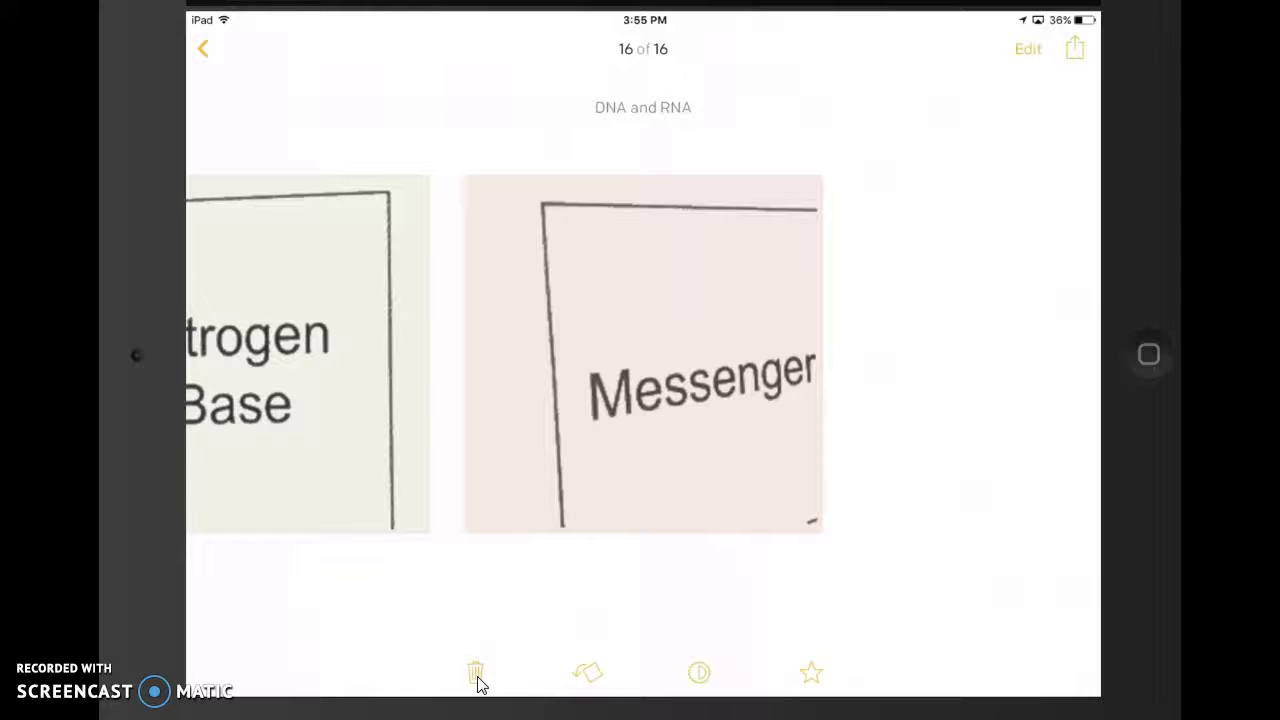
- Return to the full view of Board 3
click(201, 52)
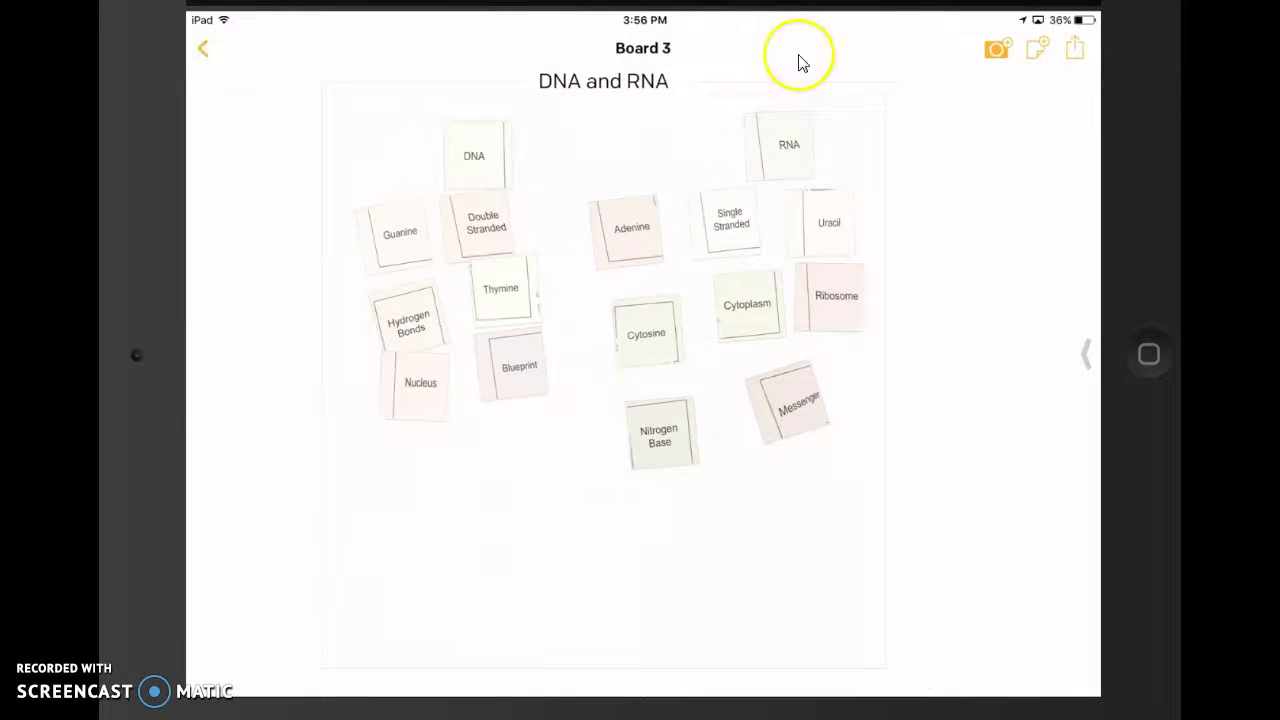
- Add a new typed note reading 'Ribosomal' to the board
click(1041, 57)
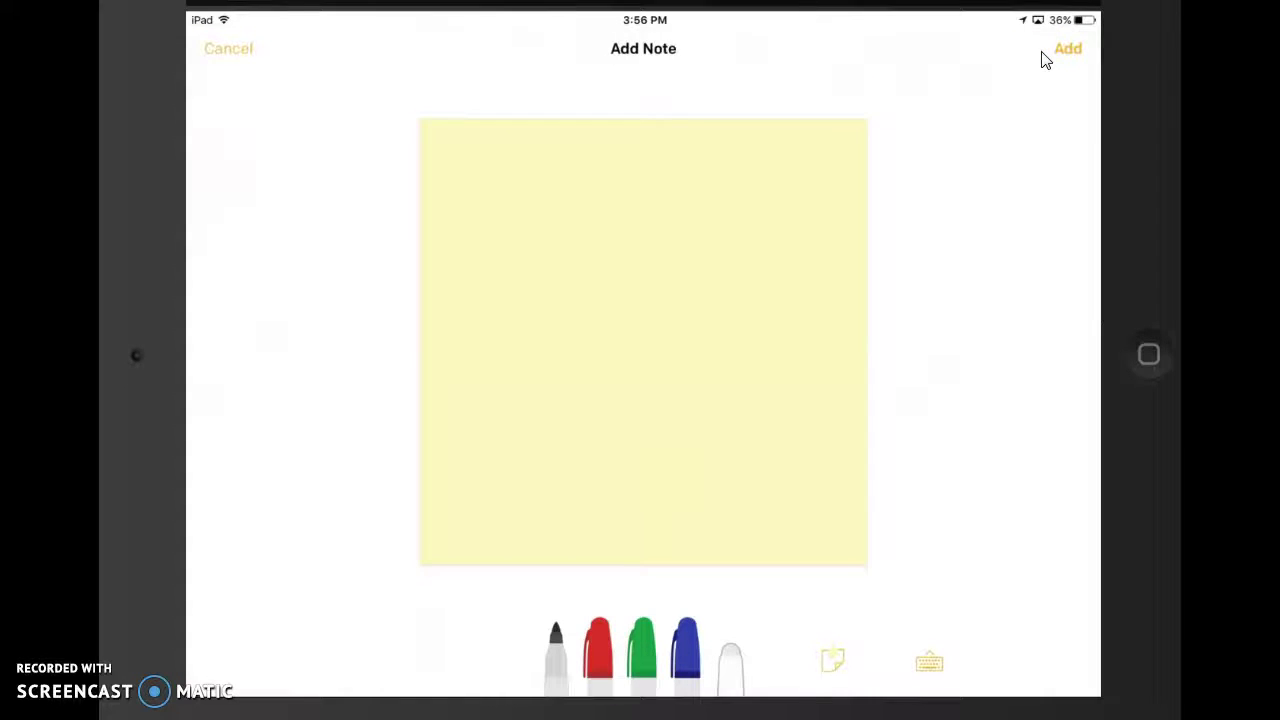
click(926, 670)
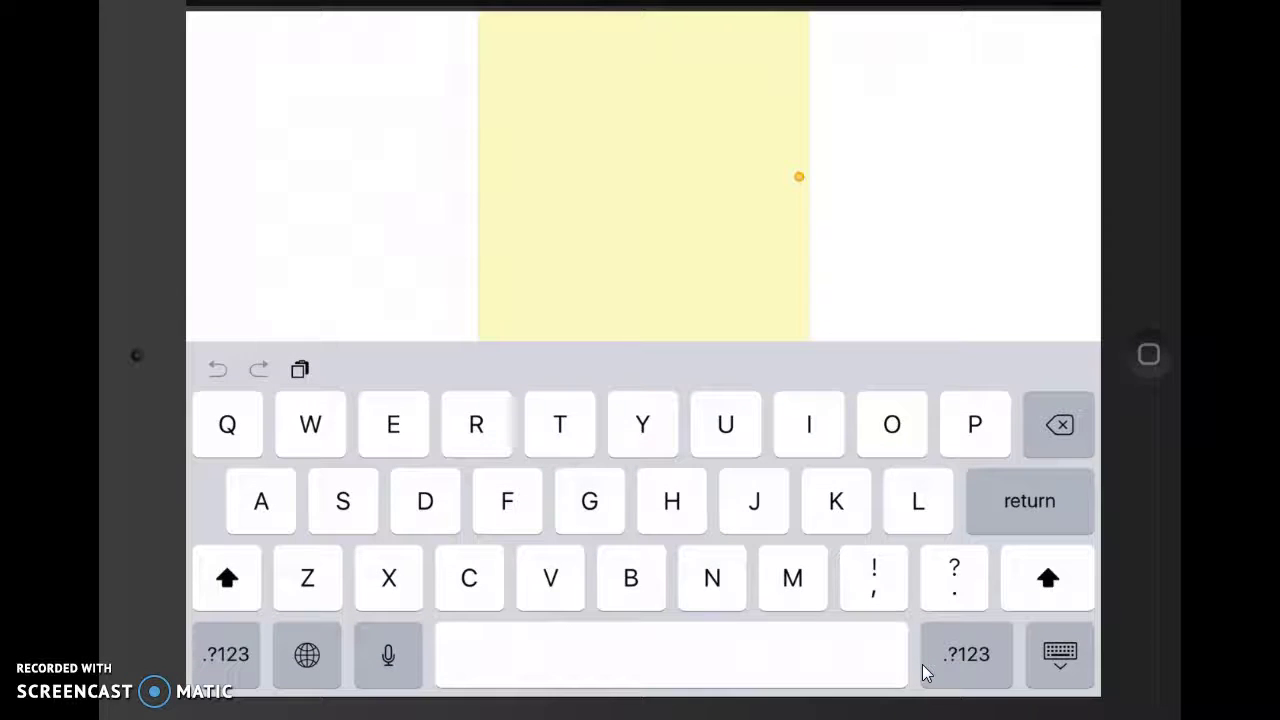
text(Riboso)
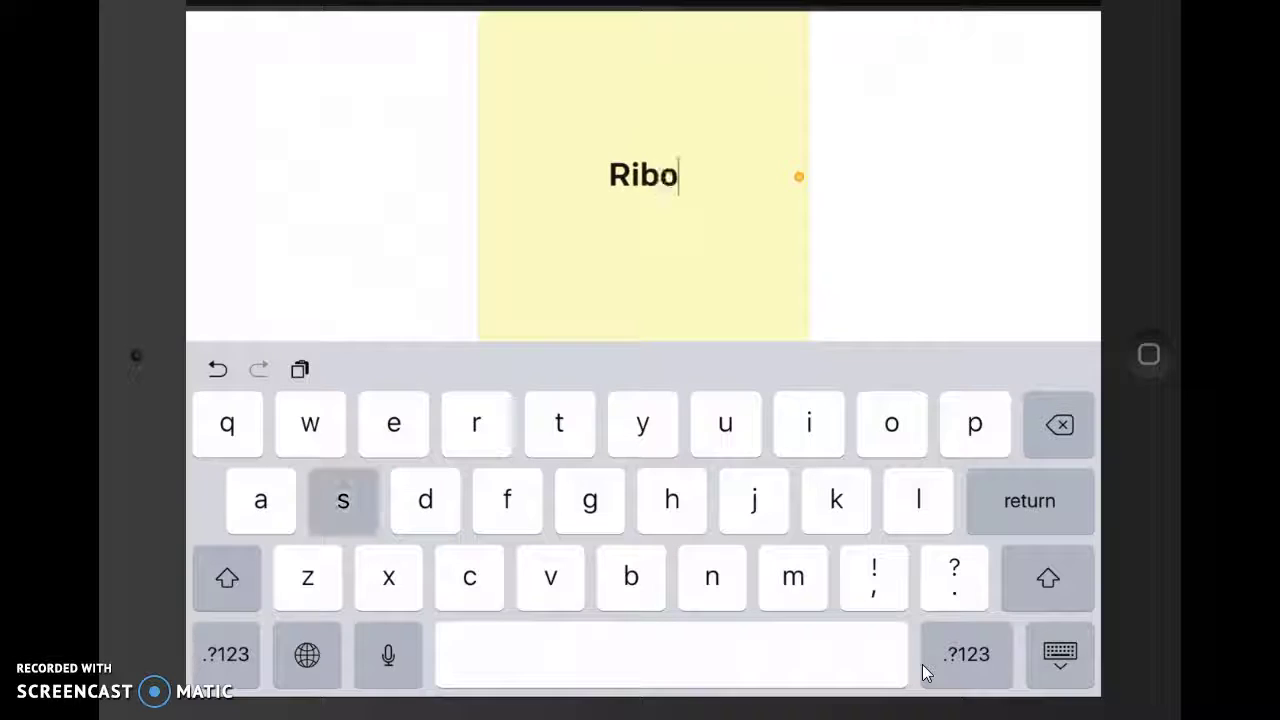
text(mal)
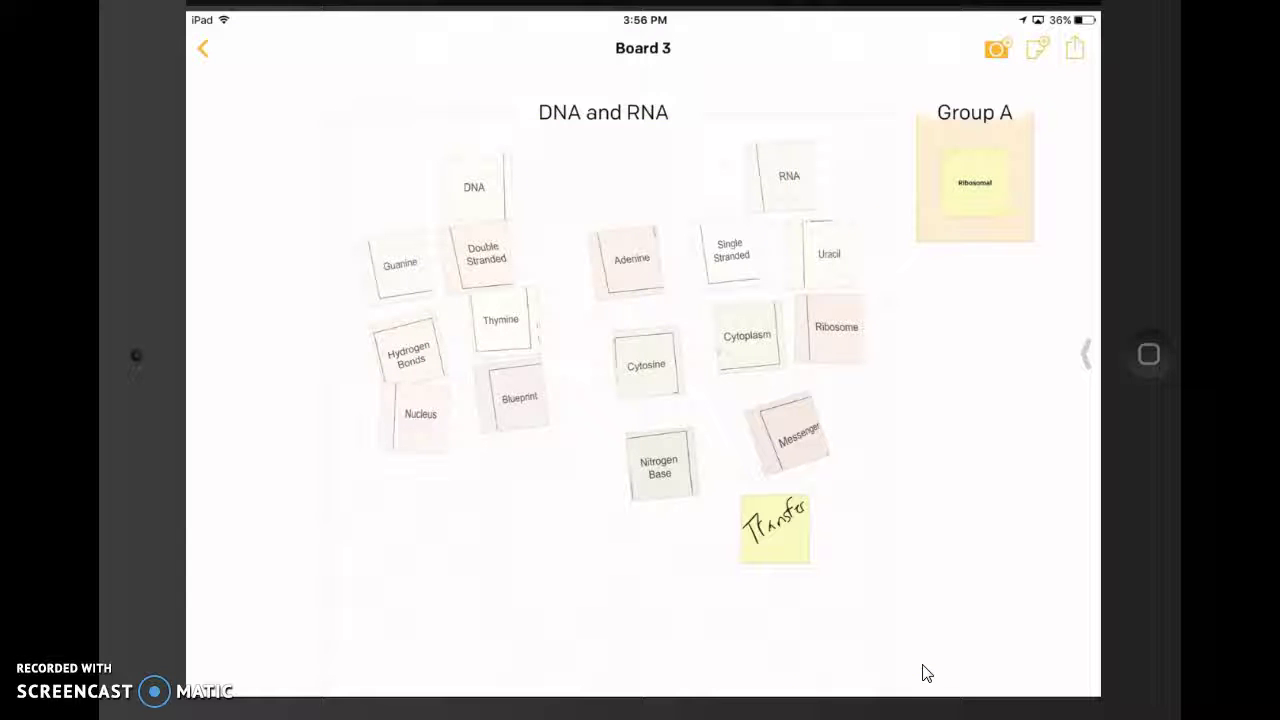
- Move the Ribosomal note into the DNA and RNA group below the Transfer note
drag(975, 182, 818, 601)
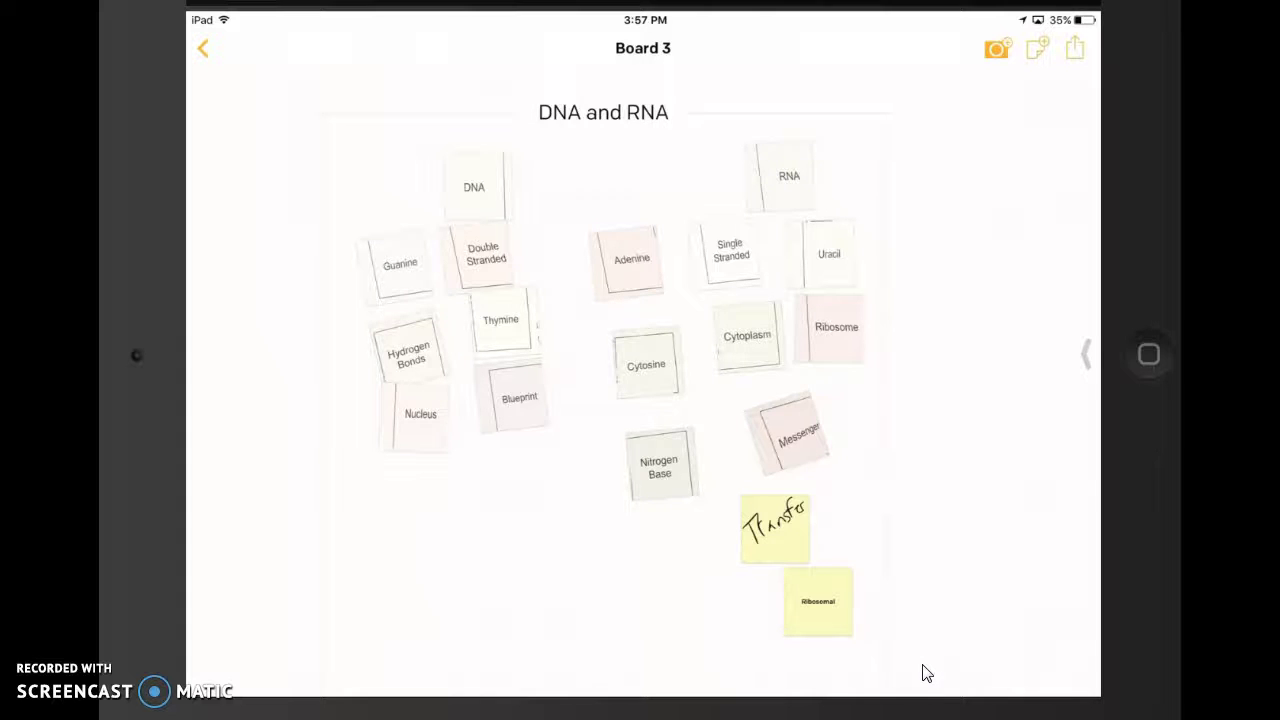
click(1074, 48)
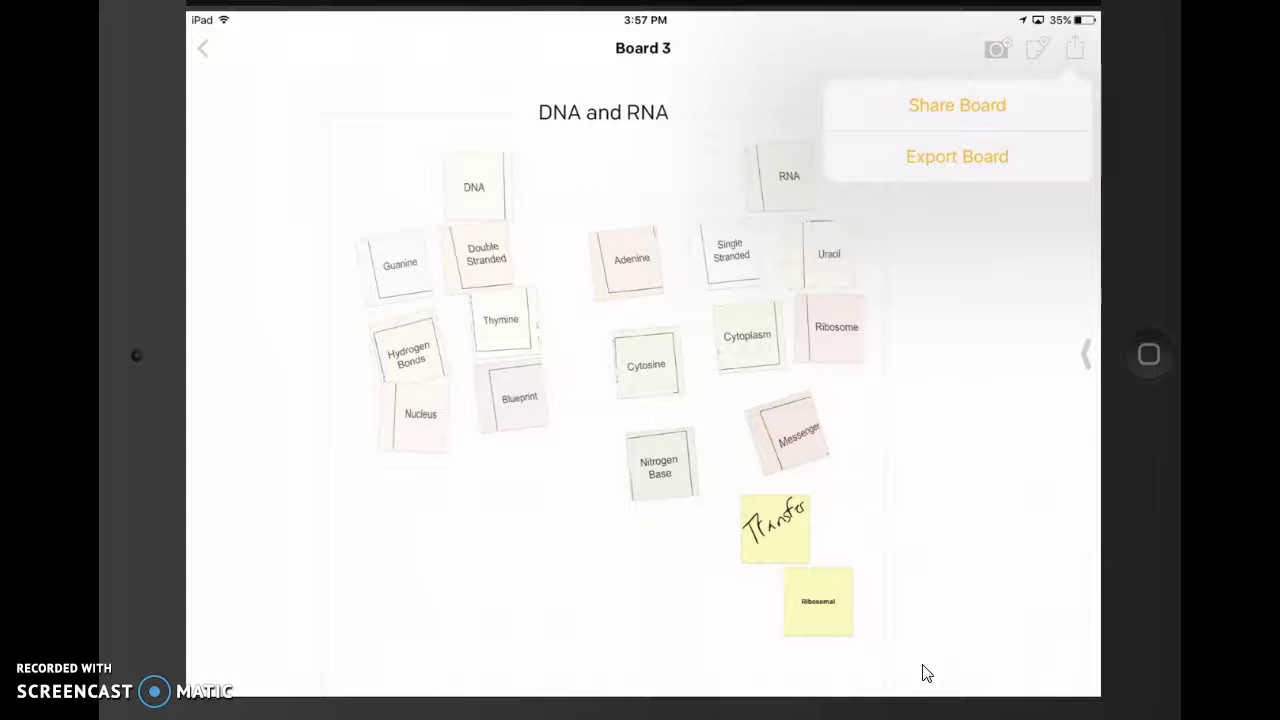
click(957, 156)
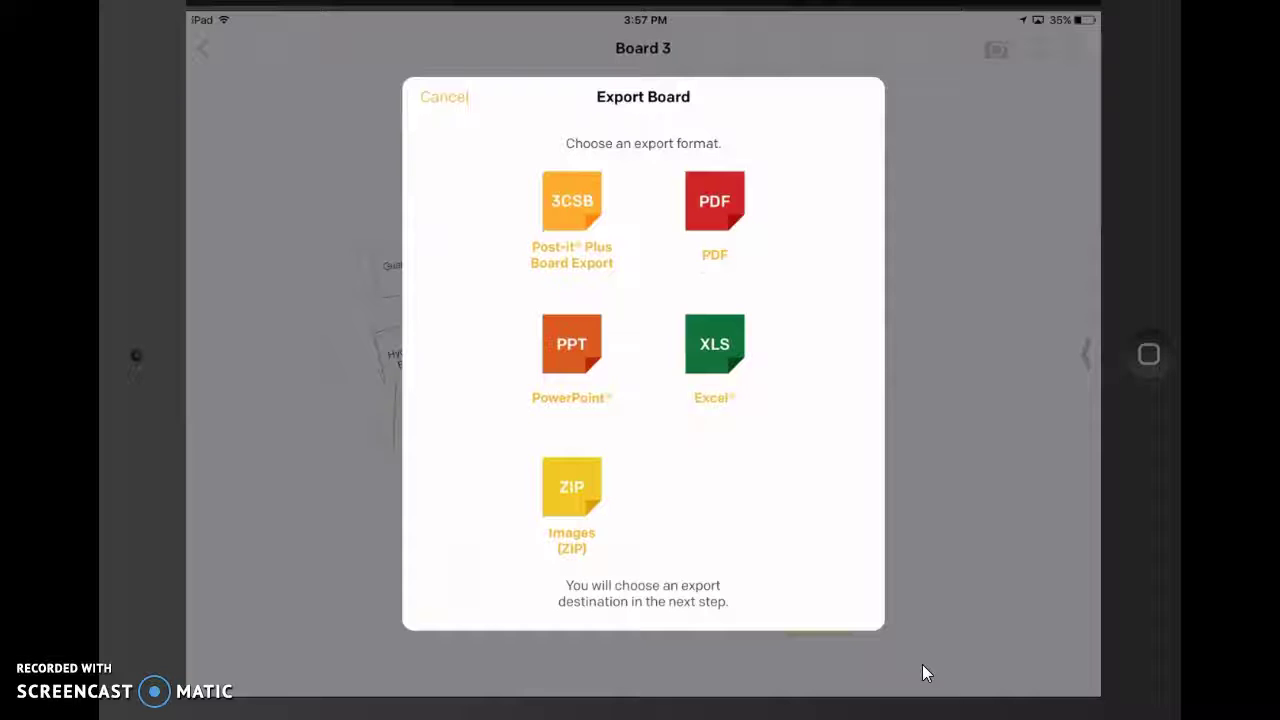
click(714, 201)
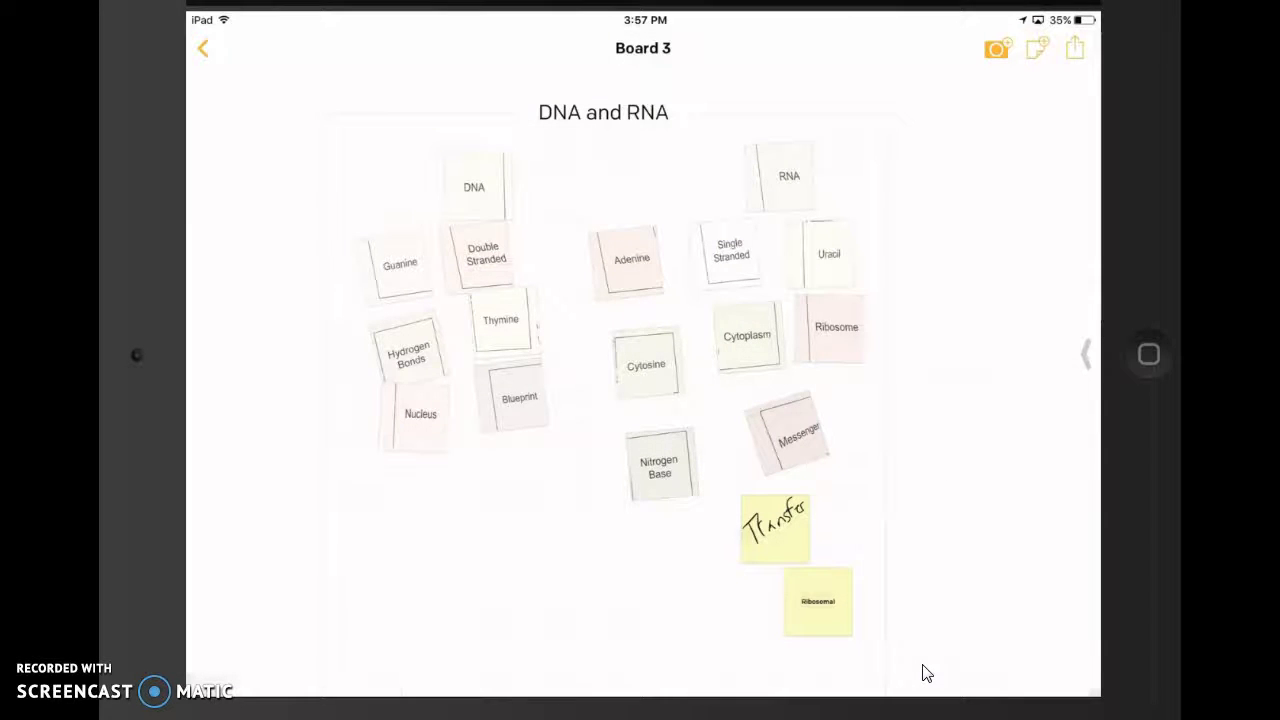
- Rename Board 3 to the student's name followed by 'DNA AND RNA SORT'
click(643, 48)
key(BackSpace)
key(BackSpace)
key(BackSpace)
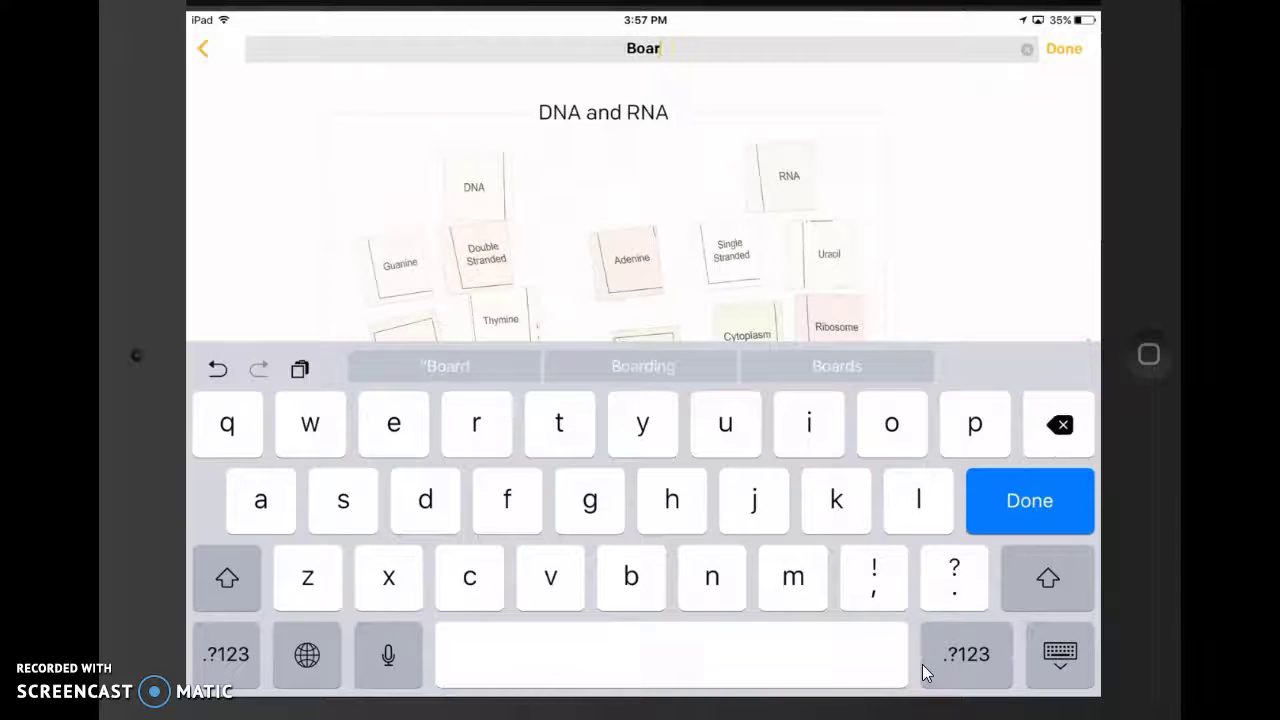
key(BackSpace)
key(BackSpace)
key(BackSpace)
key(BackSpace)
click(966, 654)
click(966, 654)
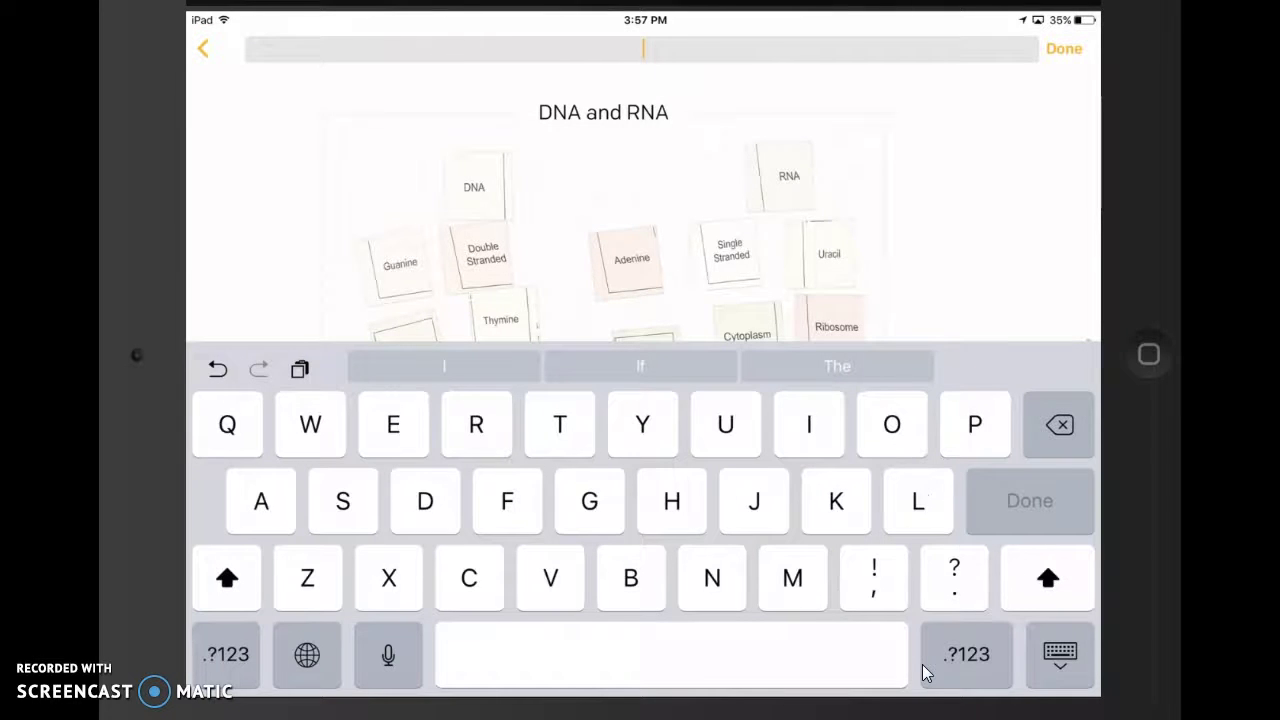
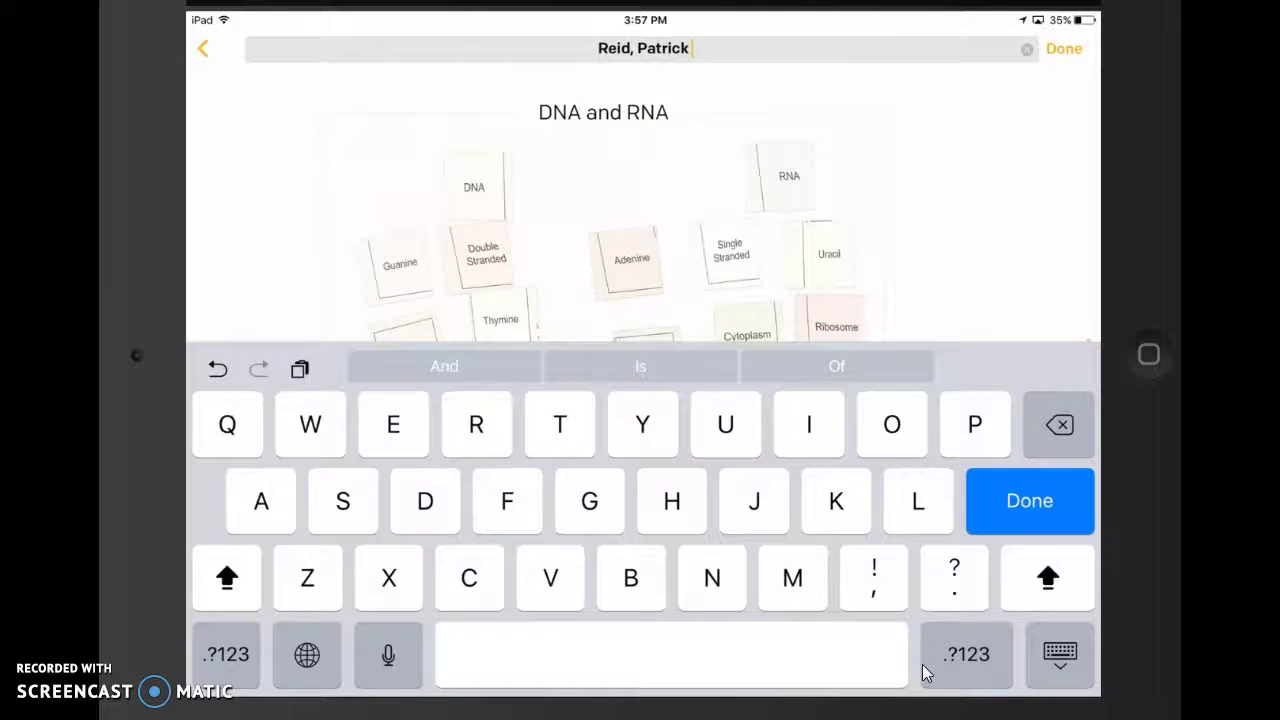
text(NA)
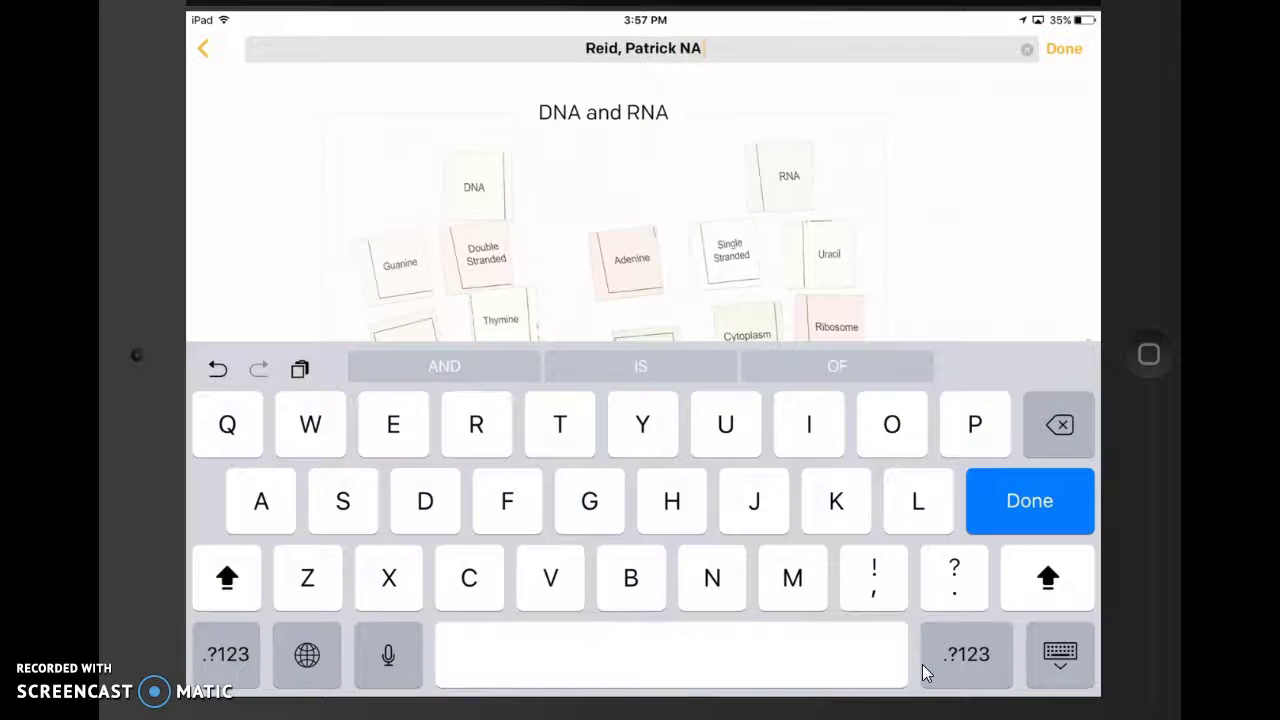
text( and)
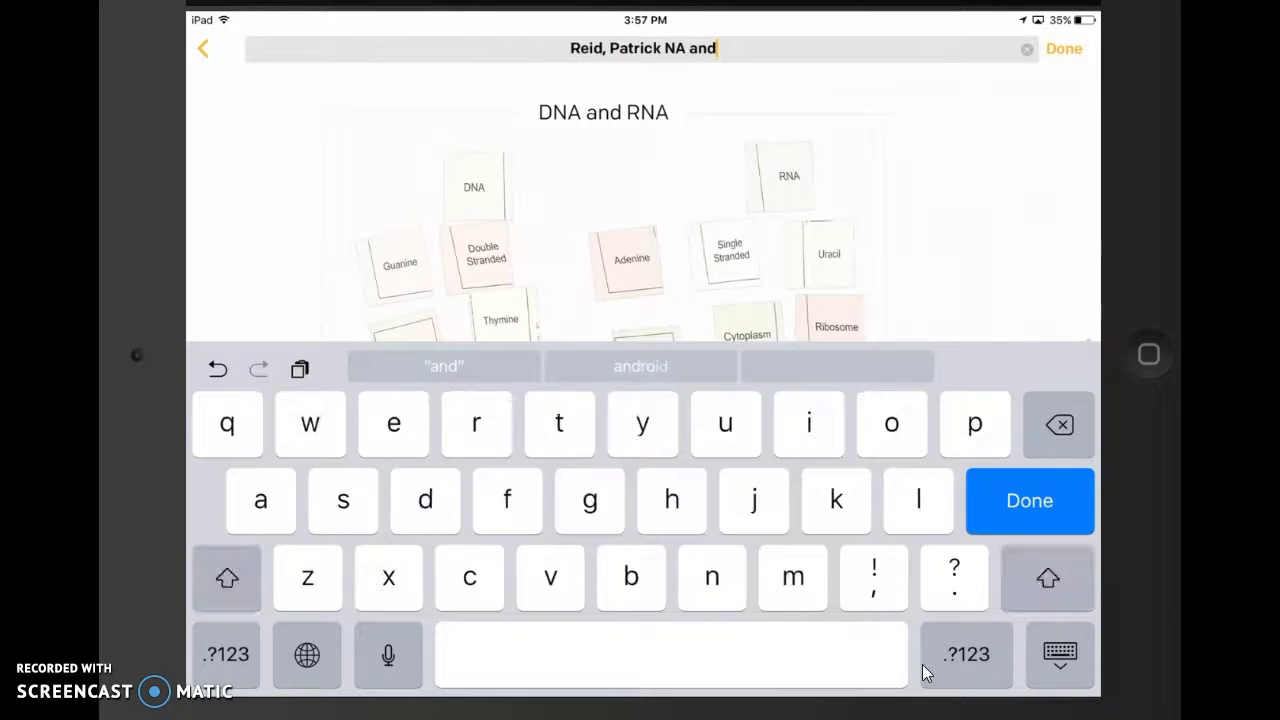
text(RNA)
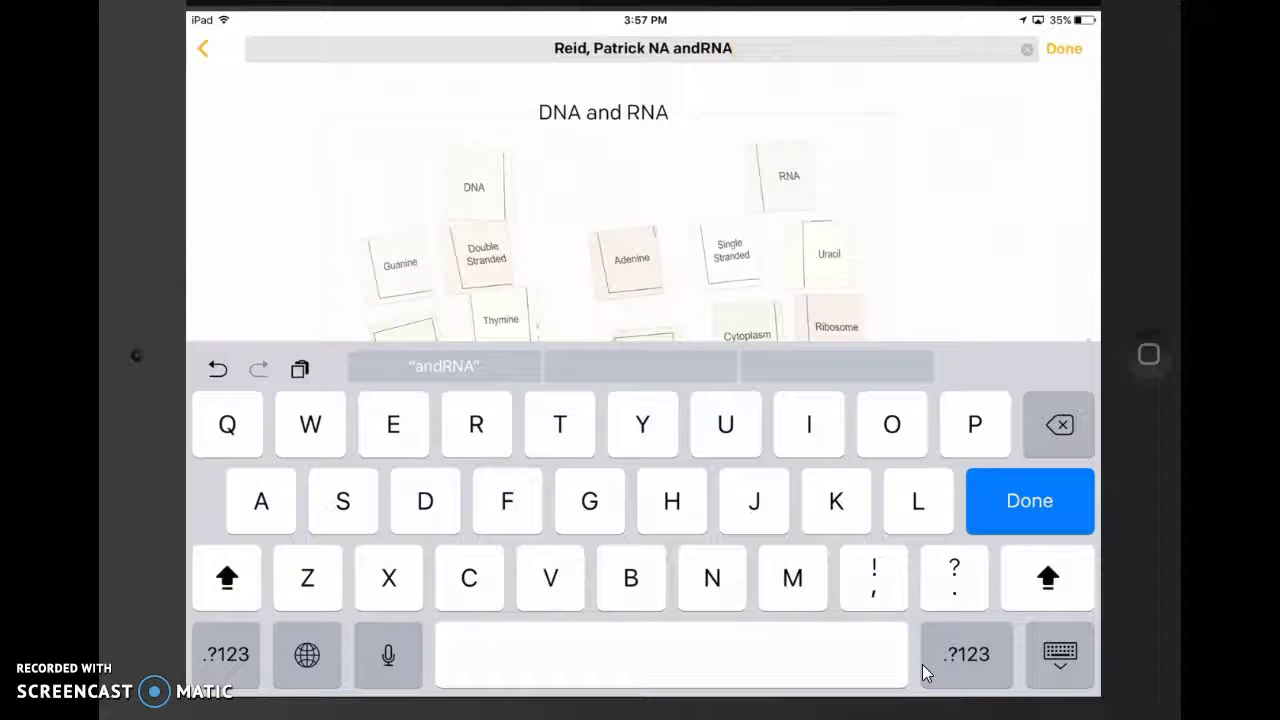
key(BackSpace)
key(BackSpace)
key(BackSpace)
key(BackSpace)
key(BackSpace)
key(BackSpace)
key(BackSpace)
key(BackSpace)
key(BackSpace)
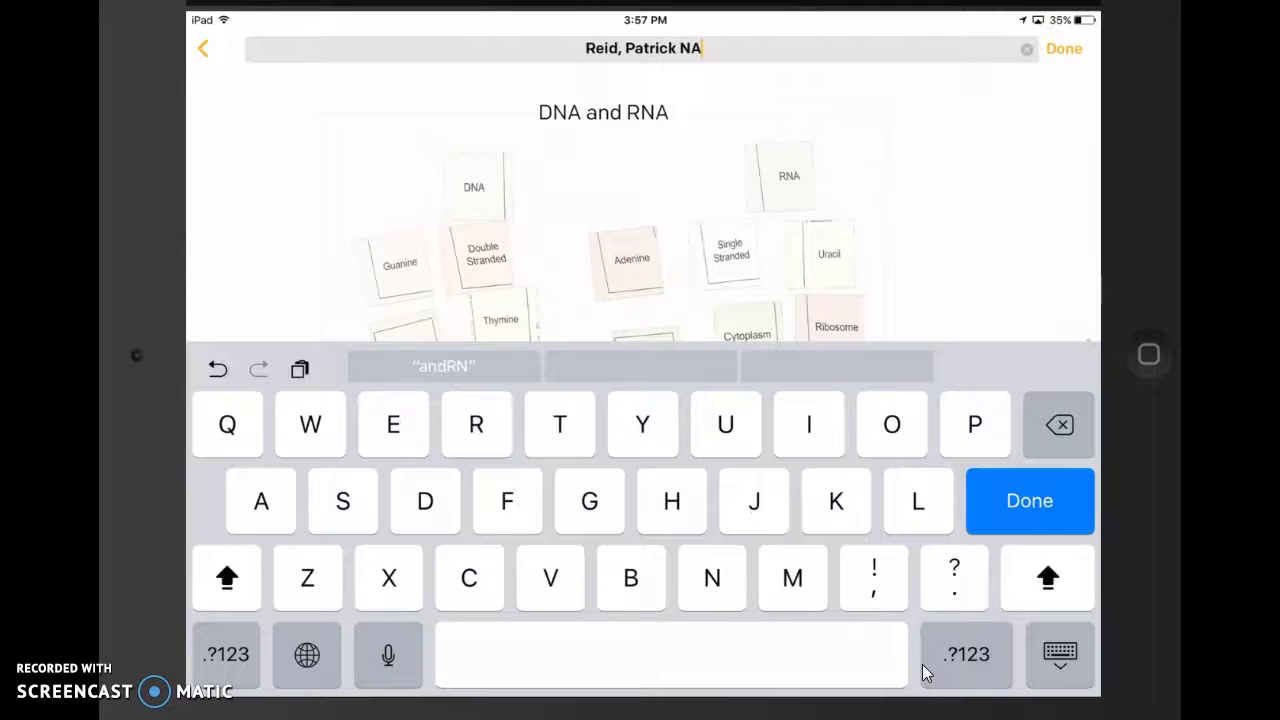
text(D)
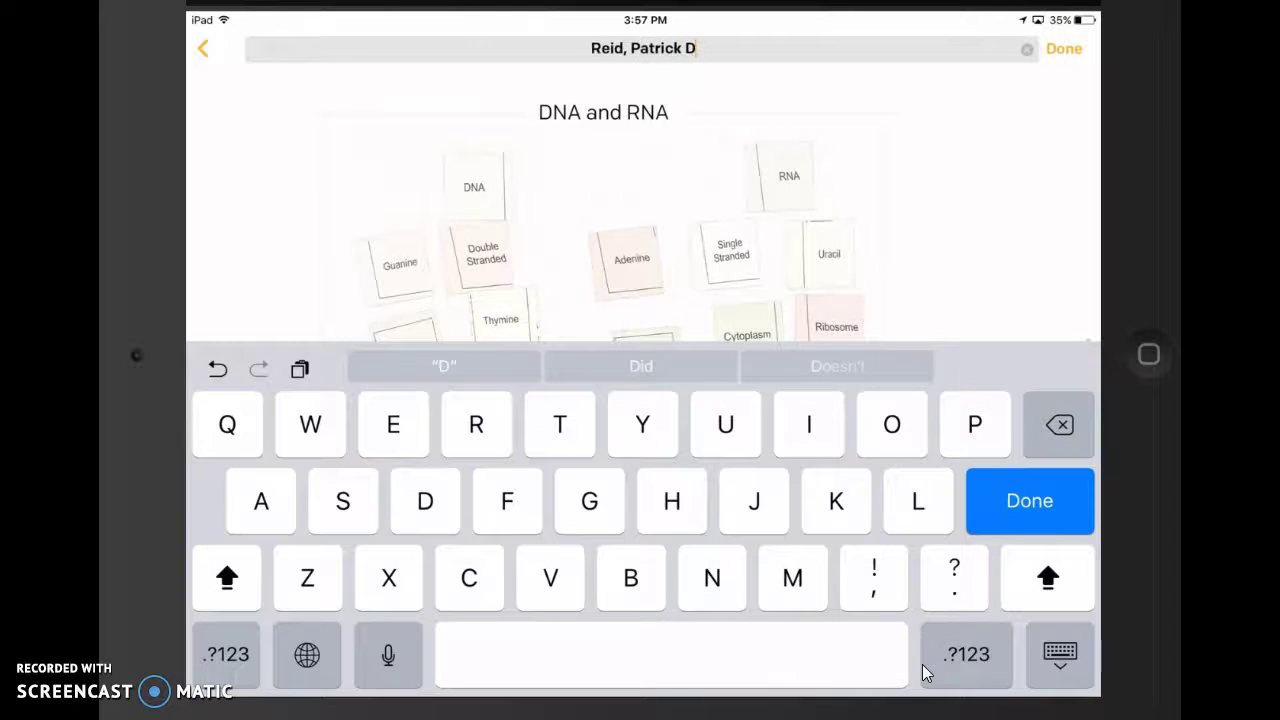
text(NA A)
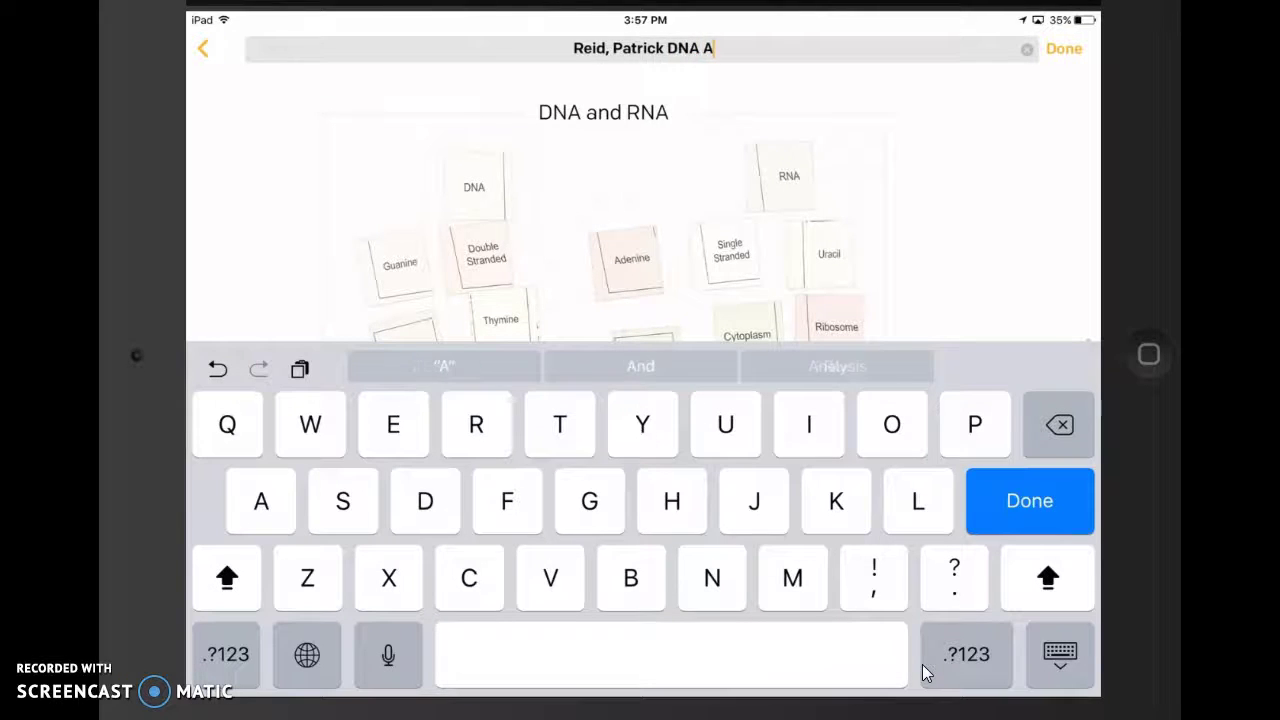
text(ND R)
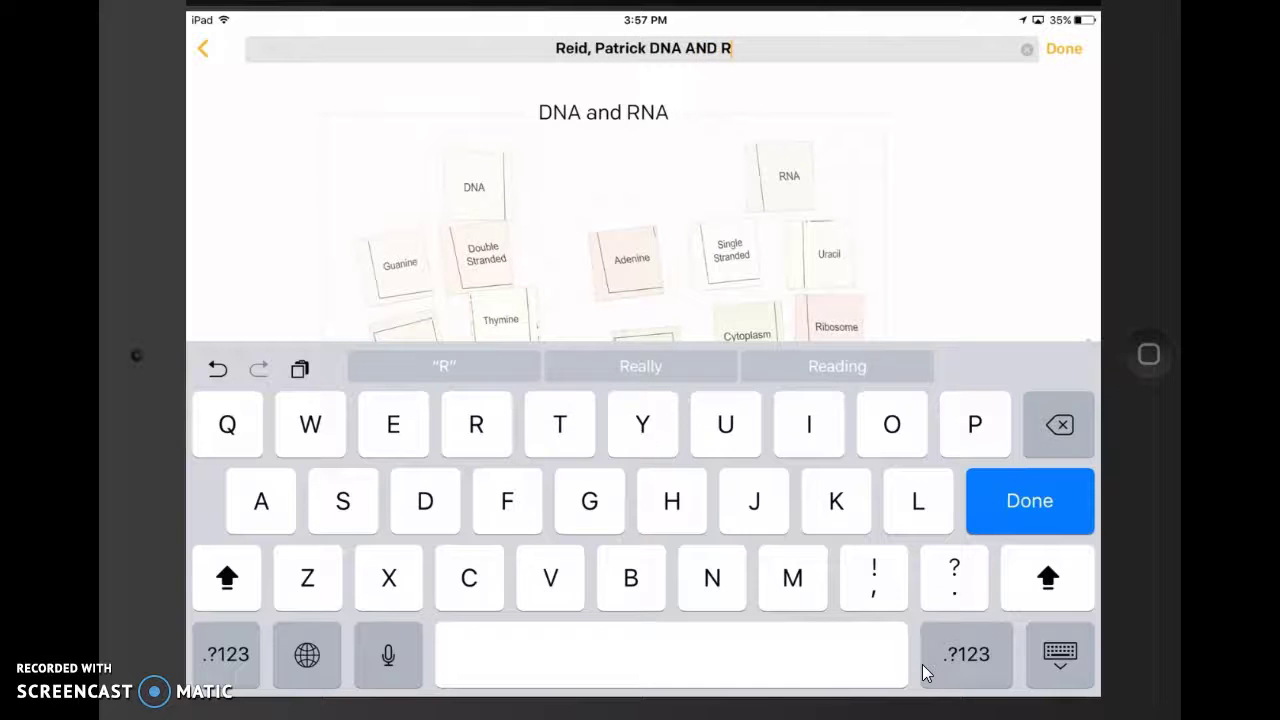
text(NA)
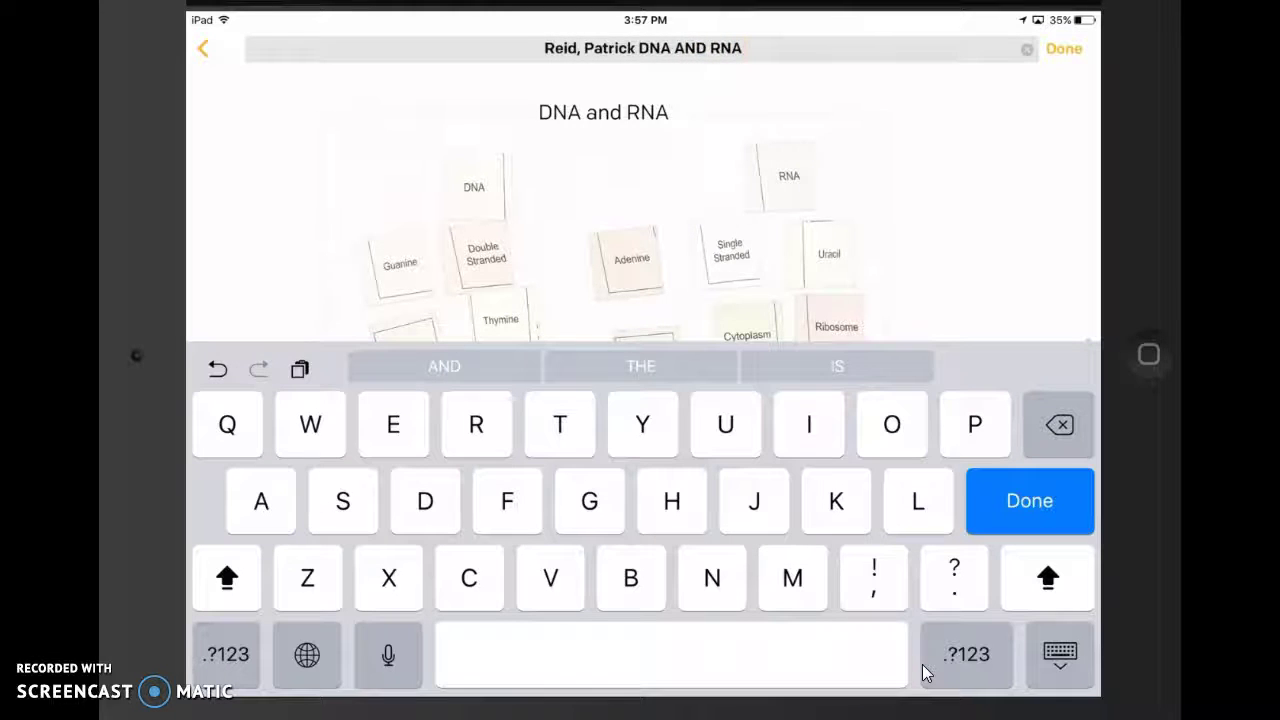
text( SORT)
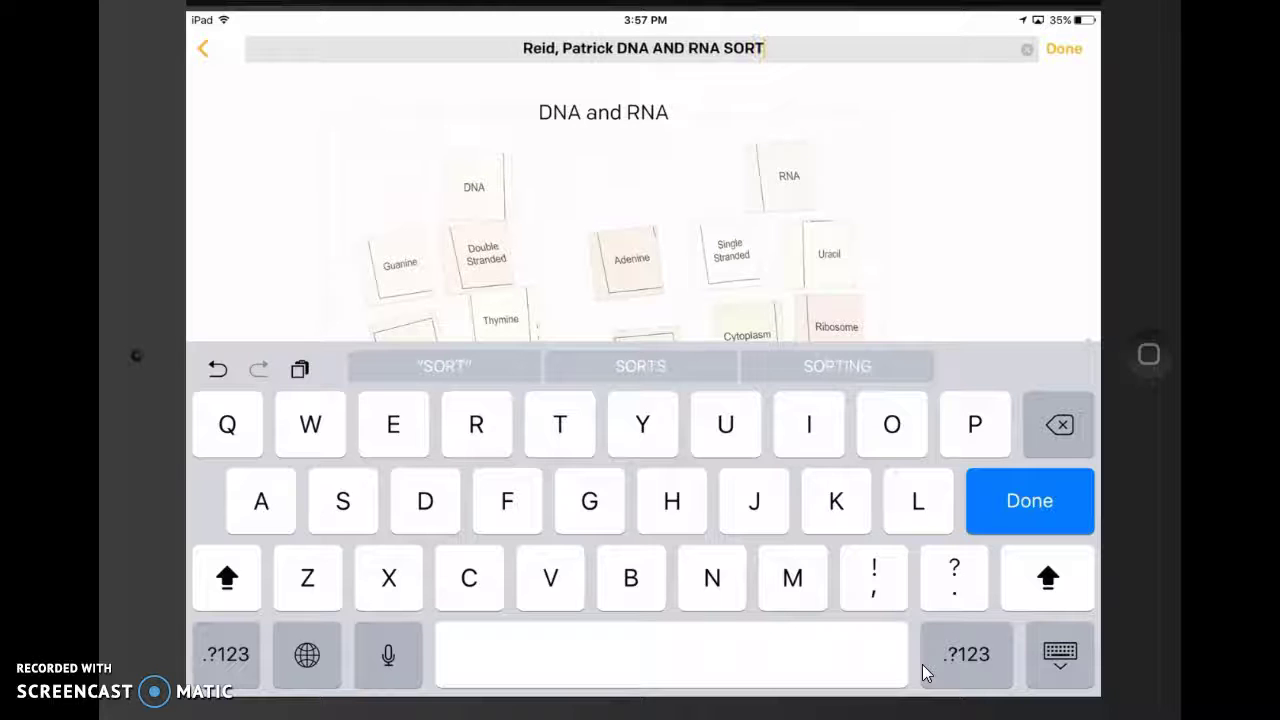
key(Return)
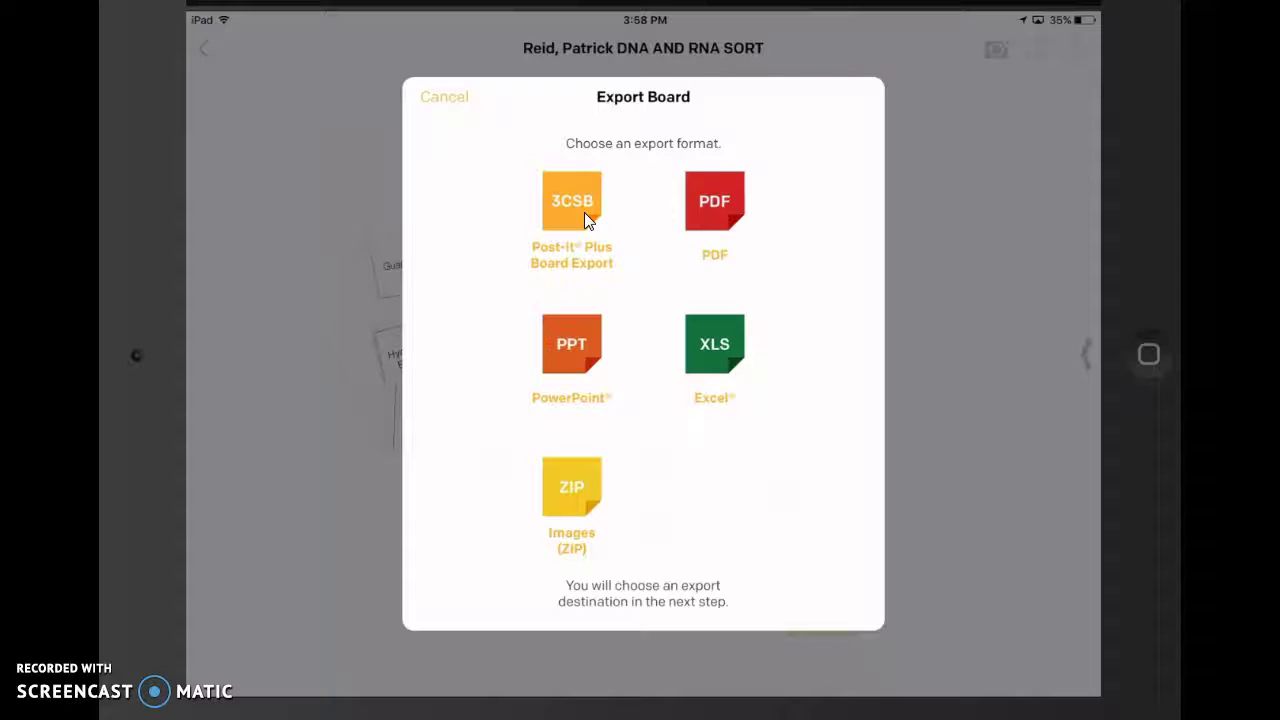
- Export the board in PDF format
click(716, 205)
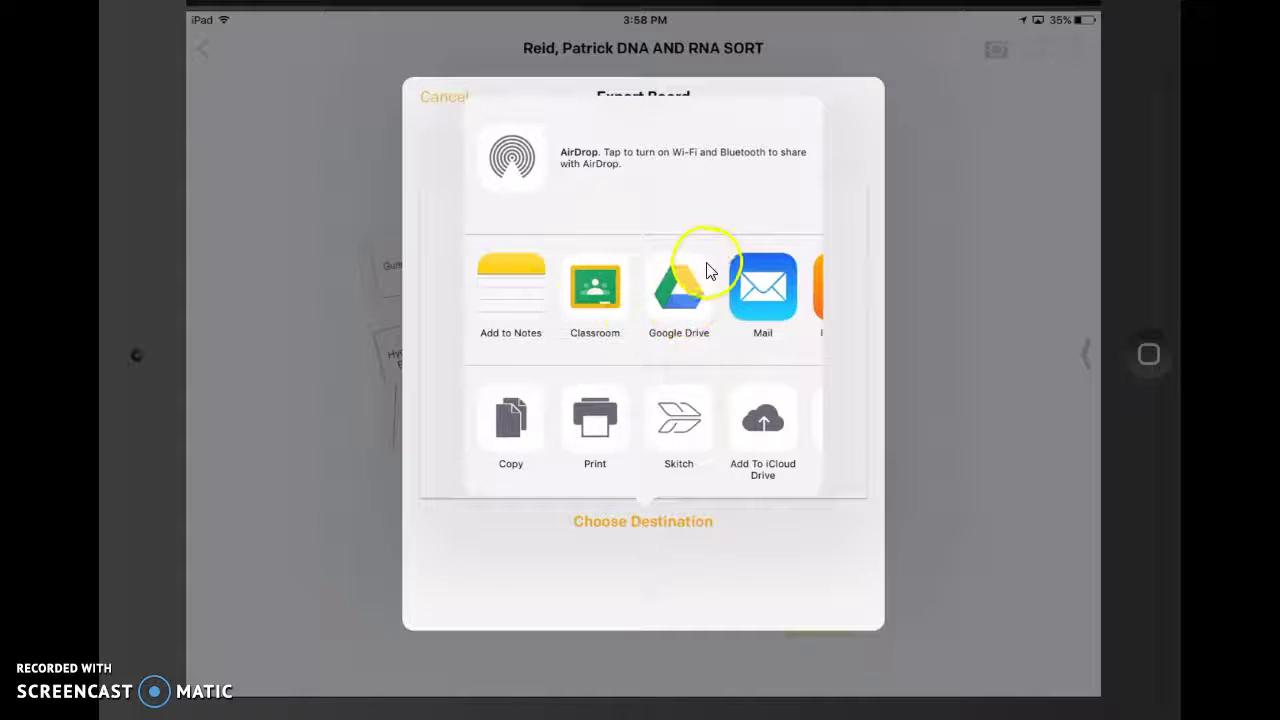
click(682, 287)
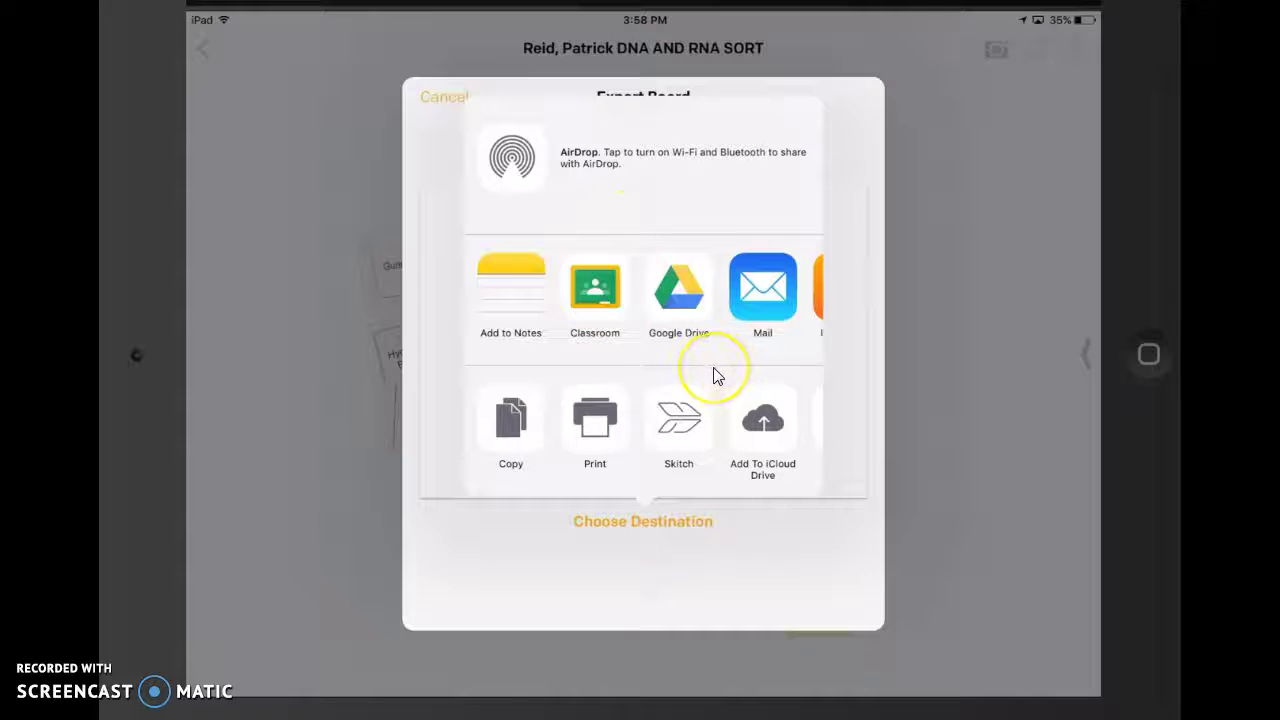
scroll(718, 376, right, 3)
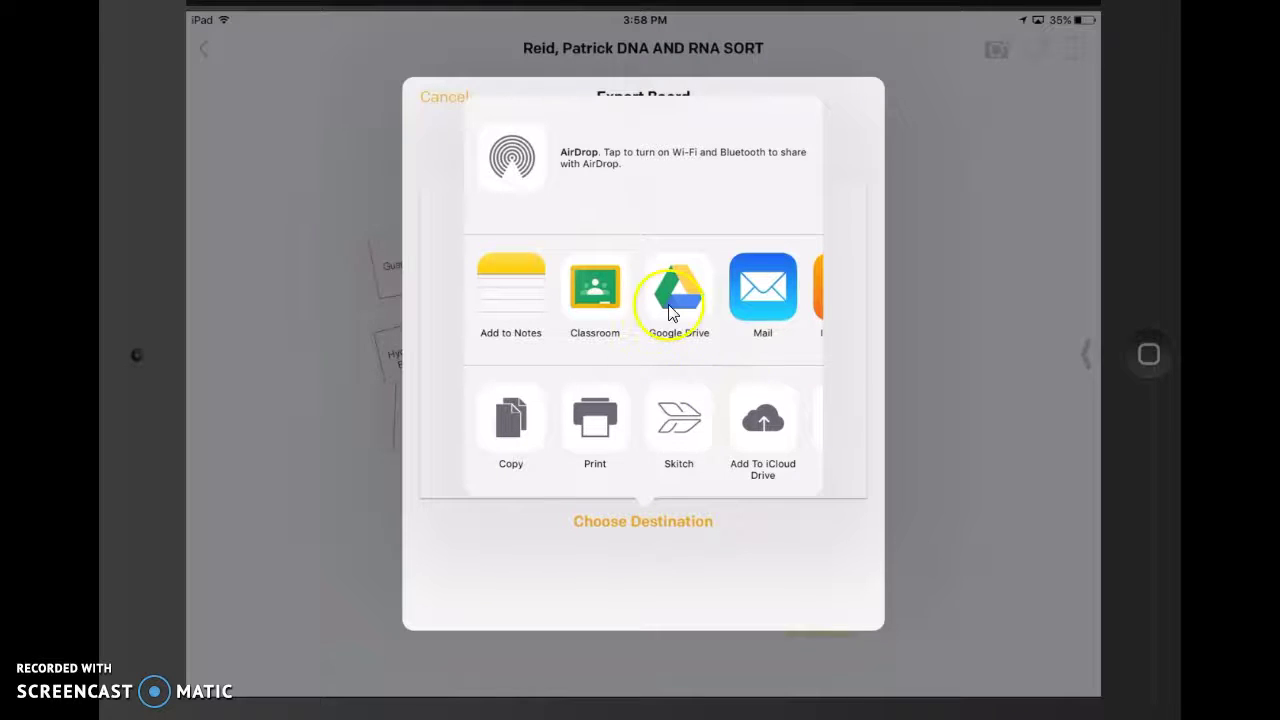
- Dismiss the share destinations to abandon the PDF export and return to the DNA AND RNA SORT board
click(619, 543)
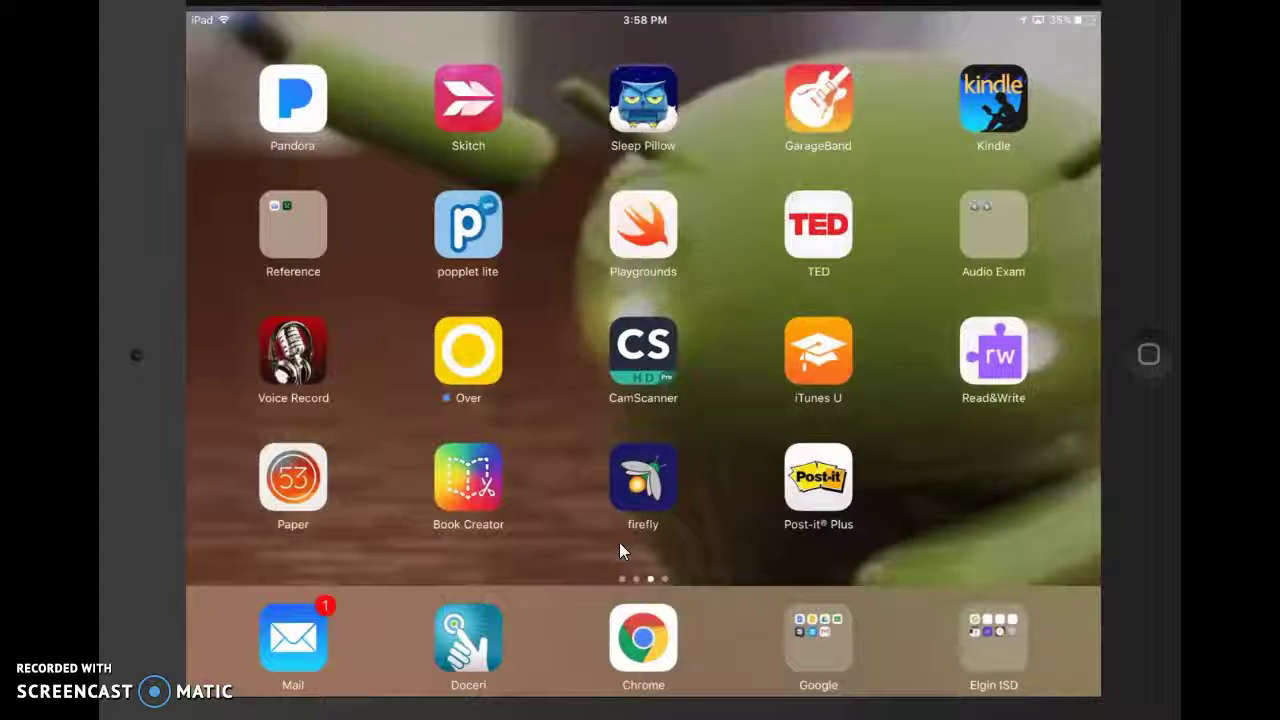
- Leave Post-it Plus for the iPad Home Screen, with the DNA AND RNA SORT board left sorted
click(643, 628)
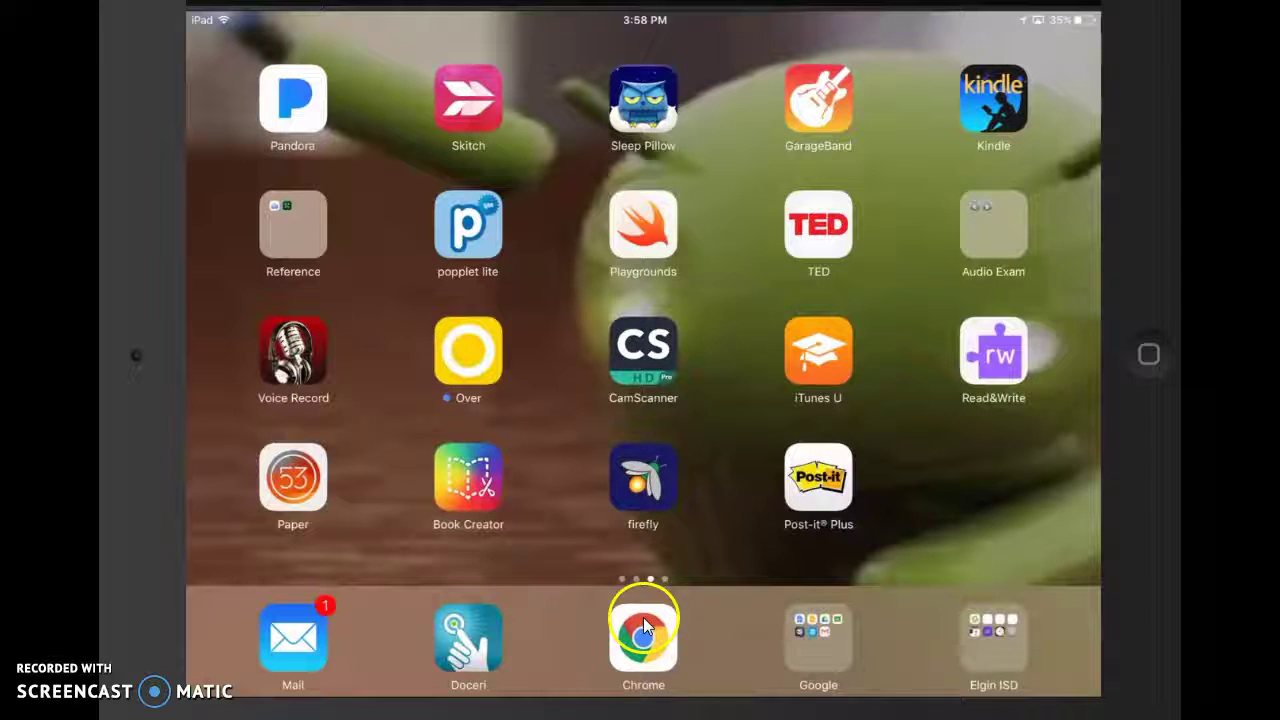